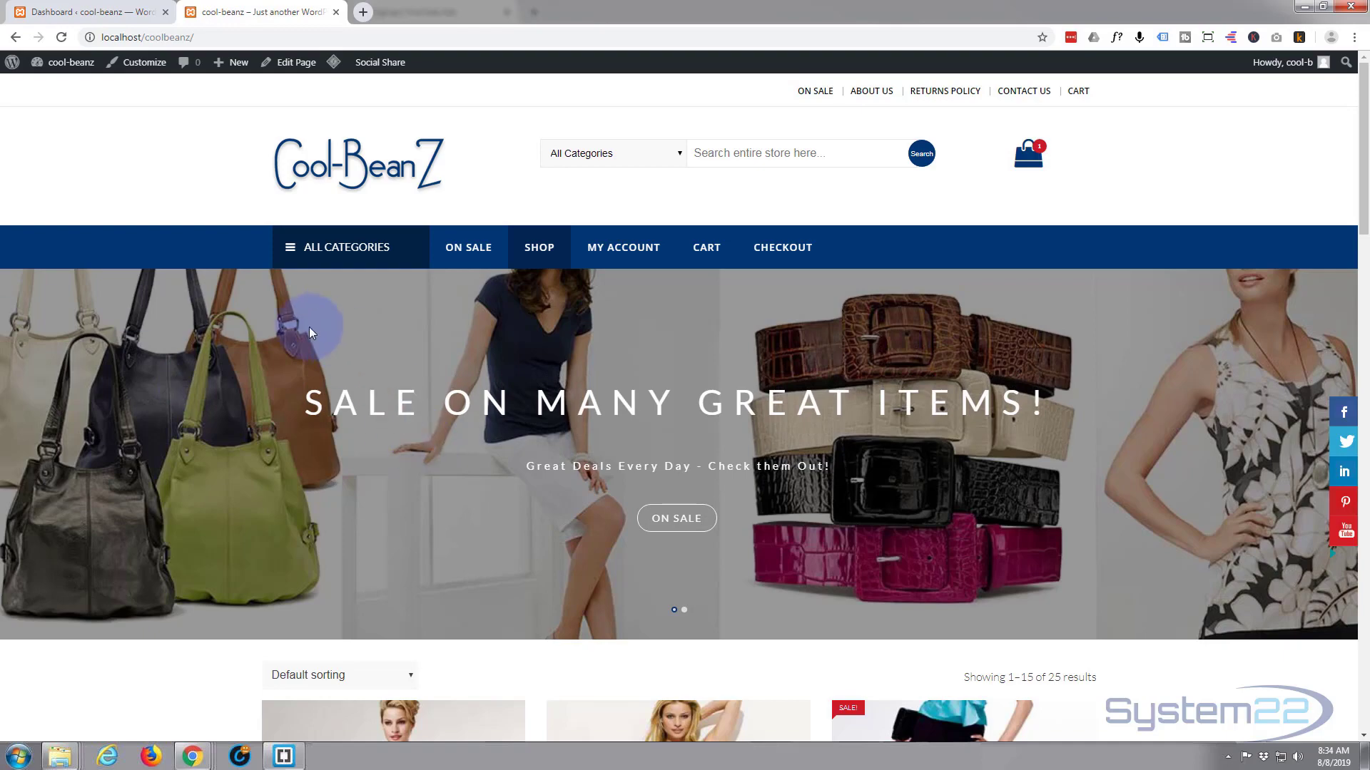
# Step: Browse the shop home page, then open the Bags category from ALL CATEGORIES
pyautogui.scroll(-9, 310, 330)
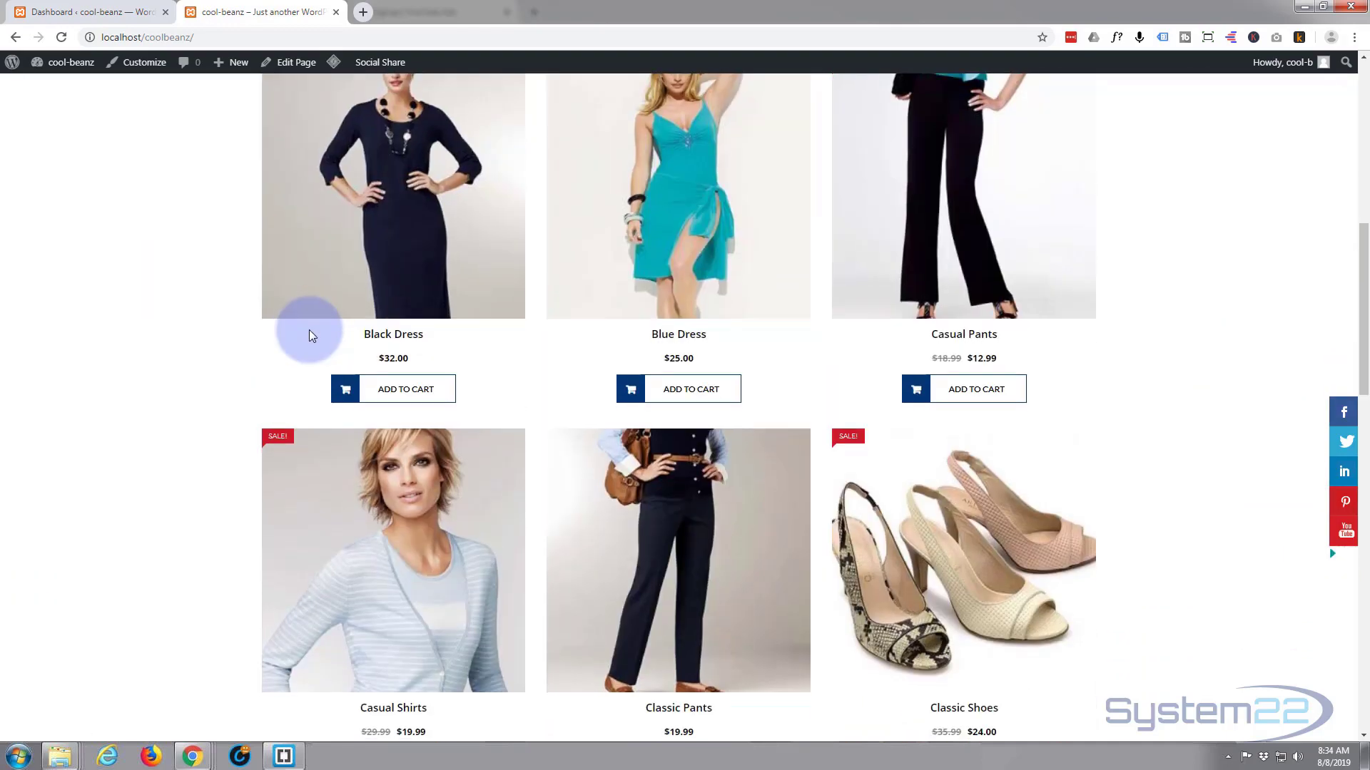
pyautogui.scroll(-15, 310, 335)
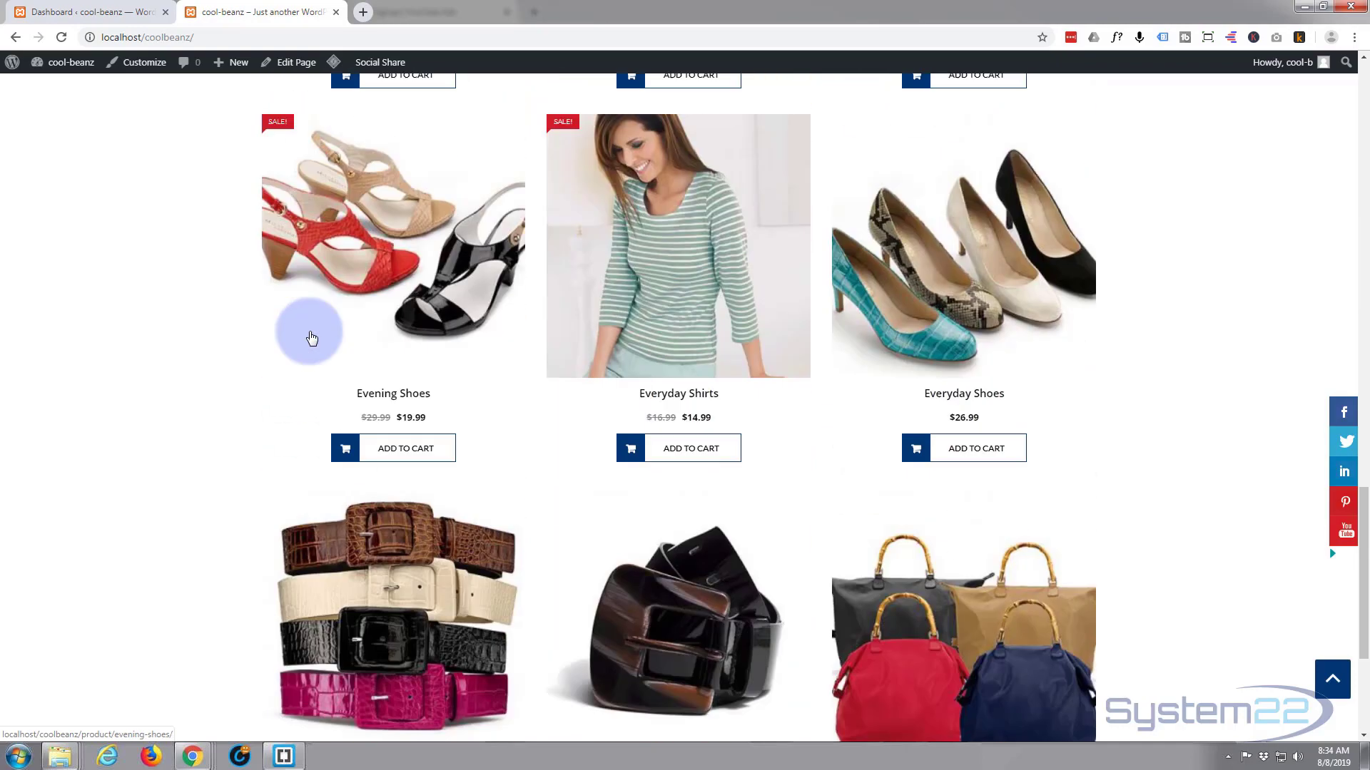
pyautogui.scroll(8, 312, 338)
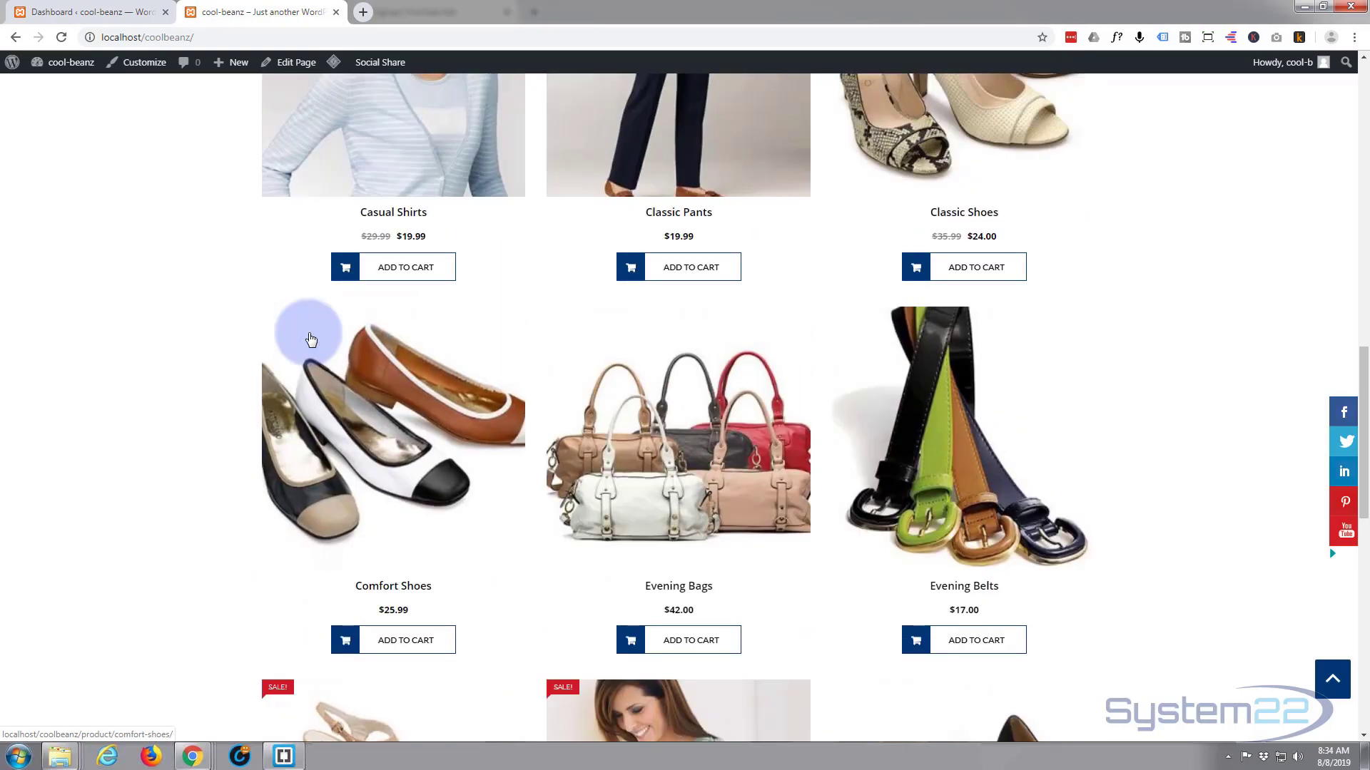
pyautogui.scroll(12, 311, 340)
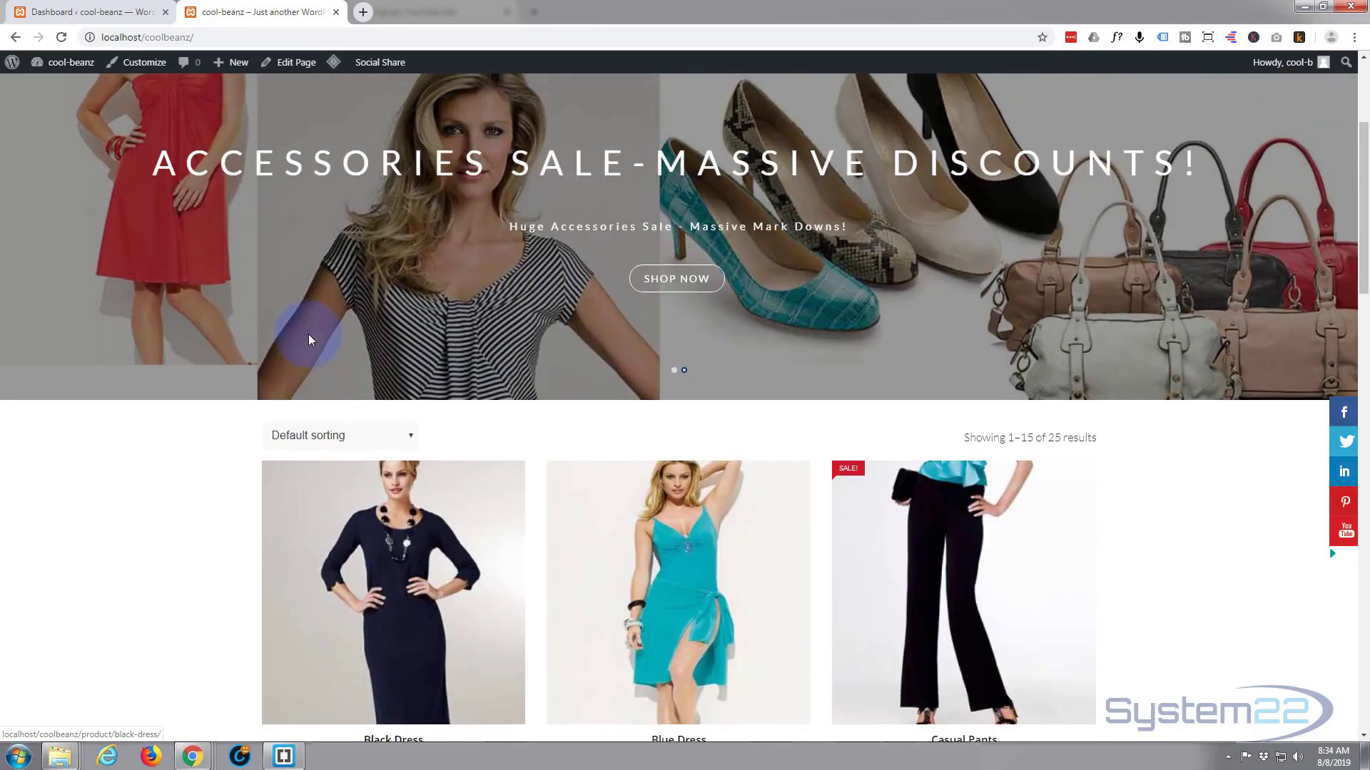
pyautogui.scroll(4, 310, 339)
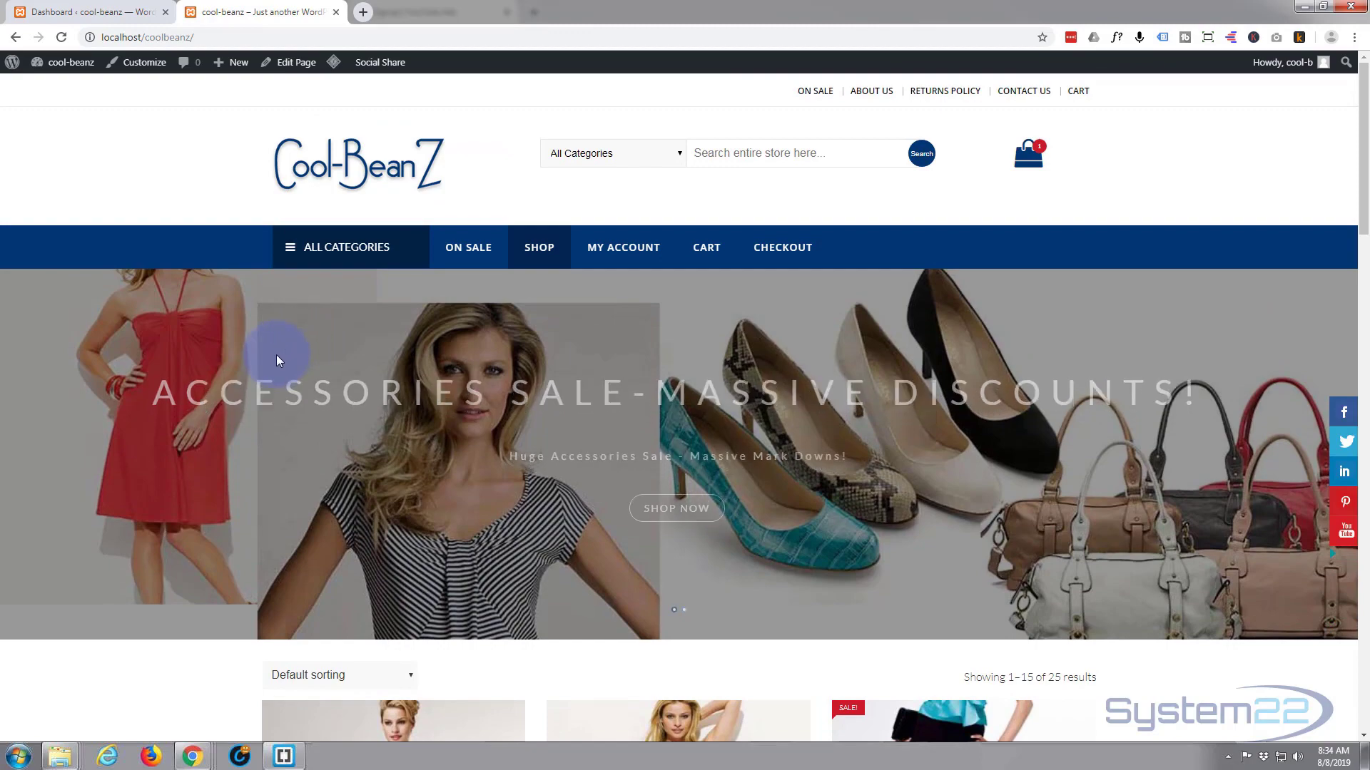
pyautogui.scroll(-2, 276, 354)
pyautogui.scroll(-5, 276, 353)
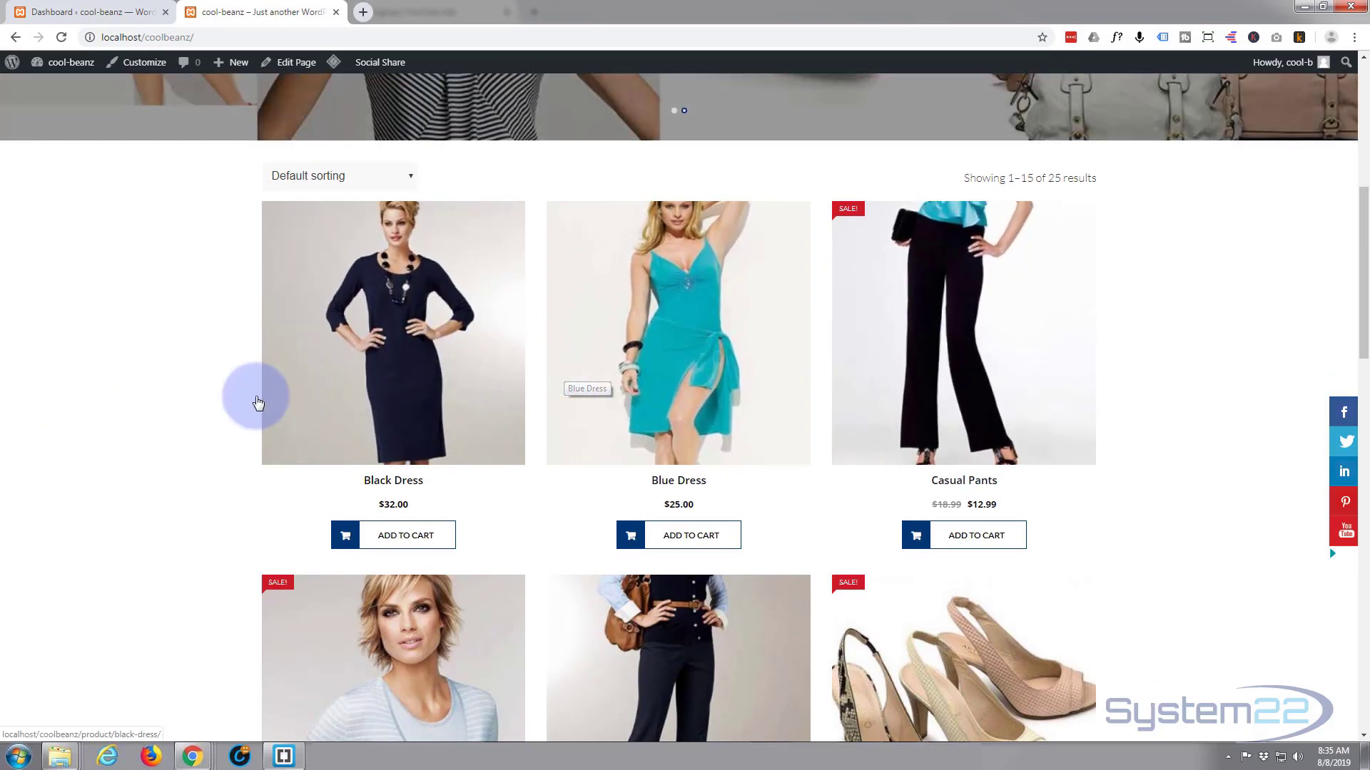
pyautogui.scroll(4, 148, 426)
pyautogui.scroll(3, 149, 427)
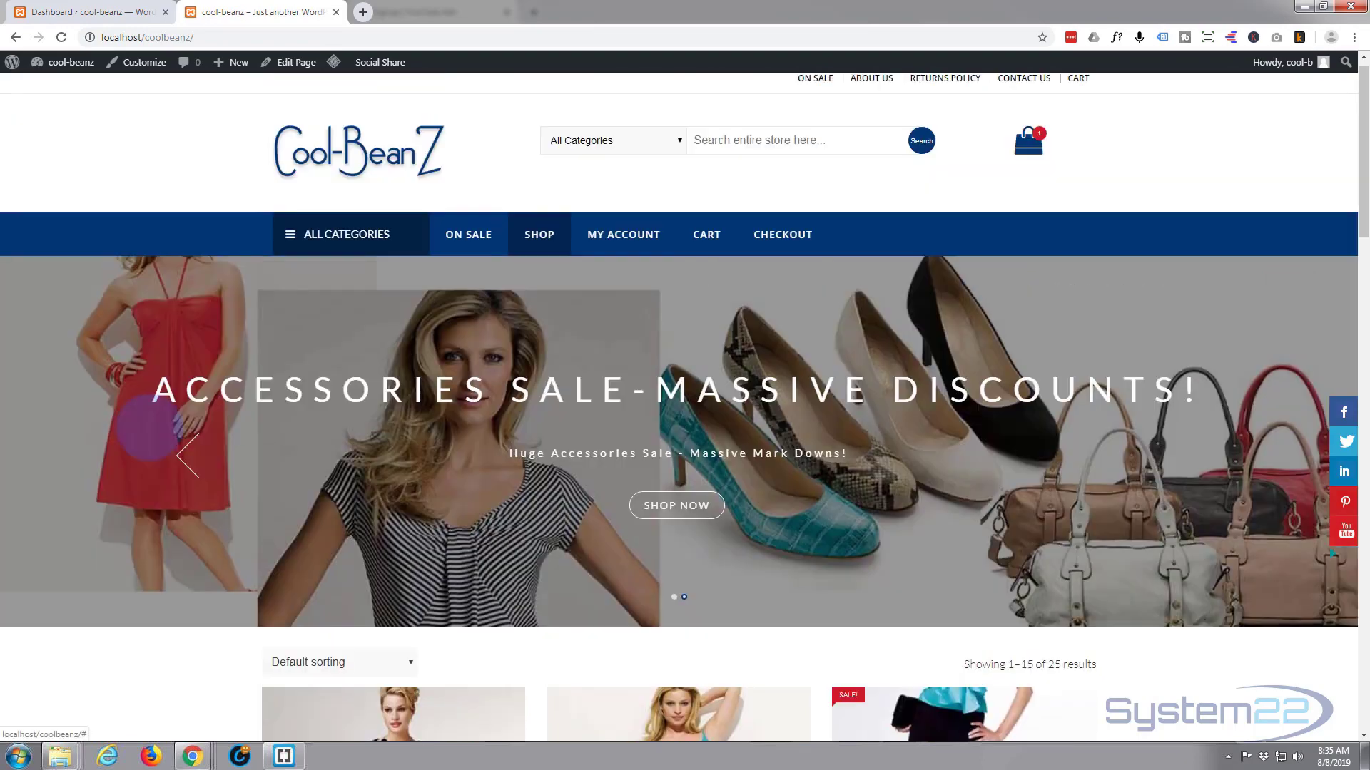
pyautogui.click(336, 253)
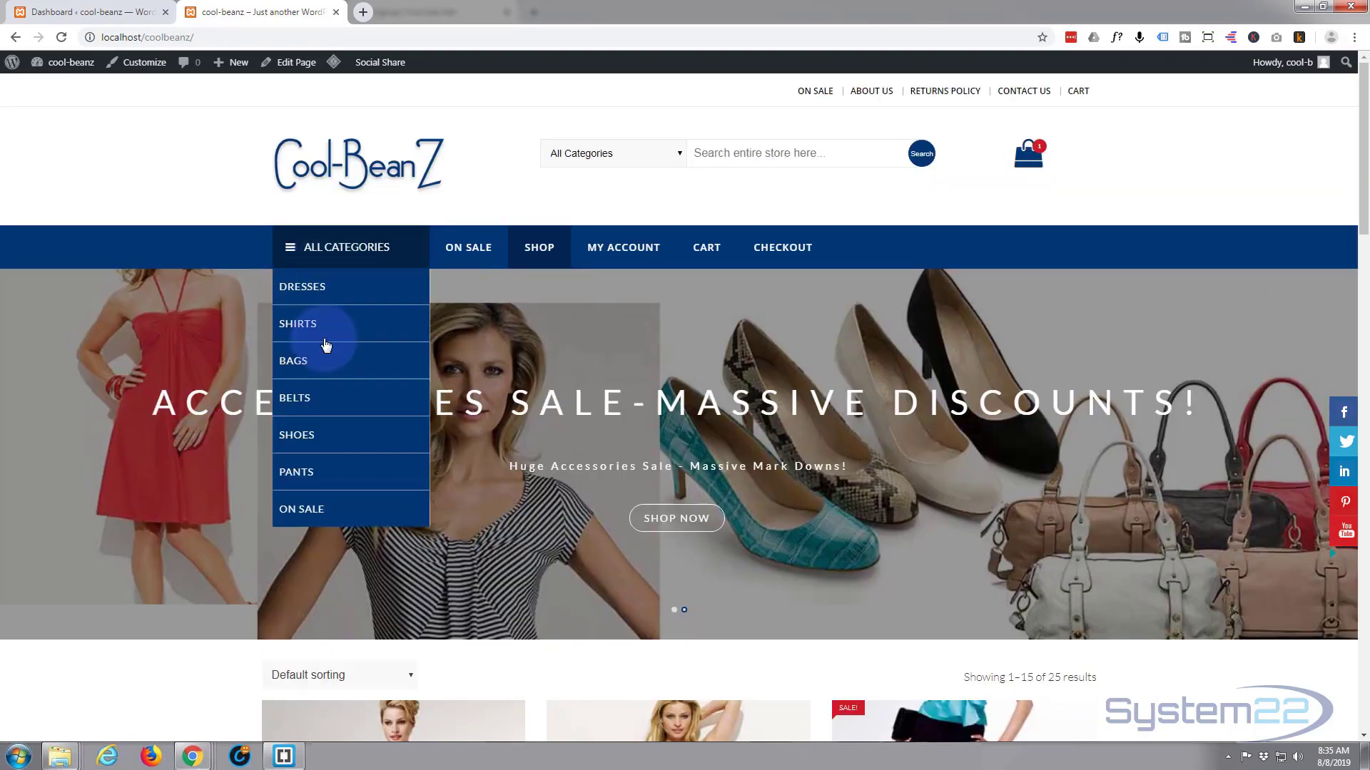
pyautogui.click(314, 363)
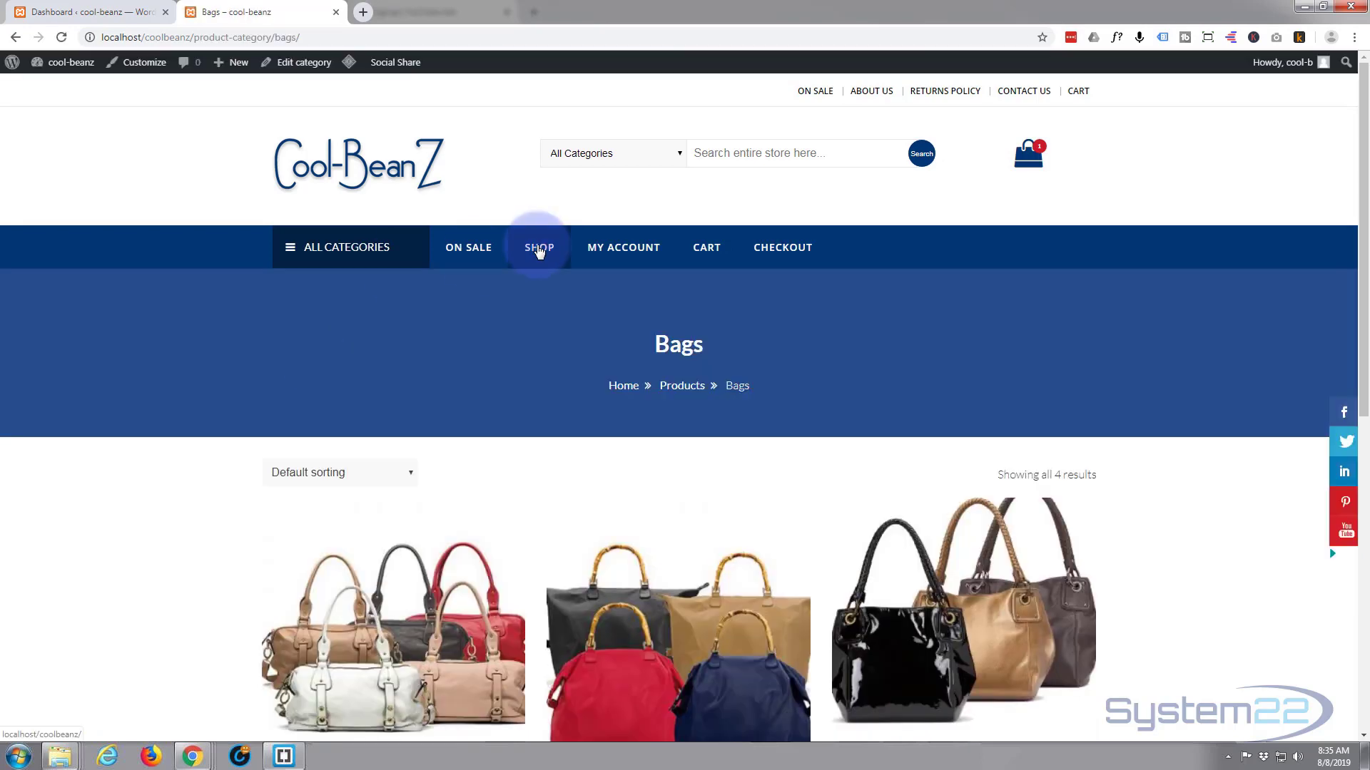
# Step: Open the Shirts category and look through its products
pyautogui.click(393, 260)
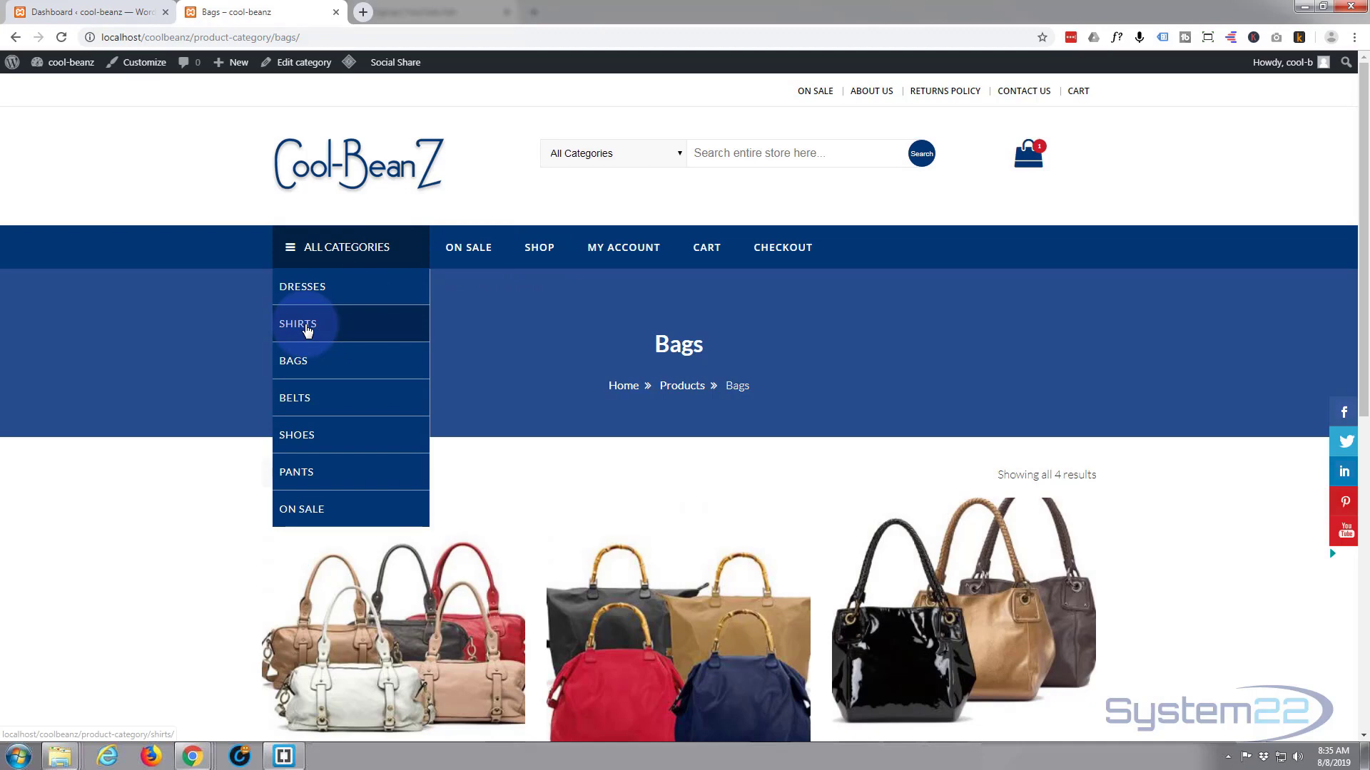
pyautogui.click(306, 327)
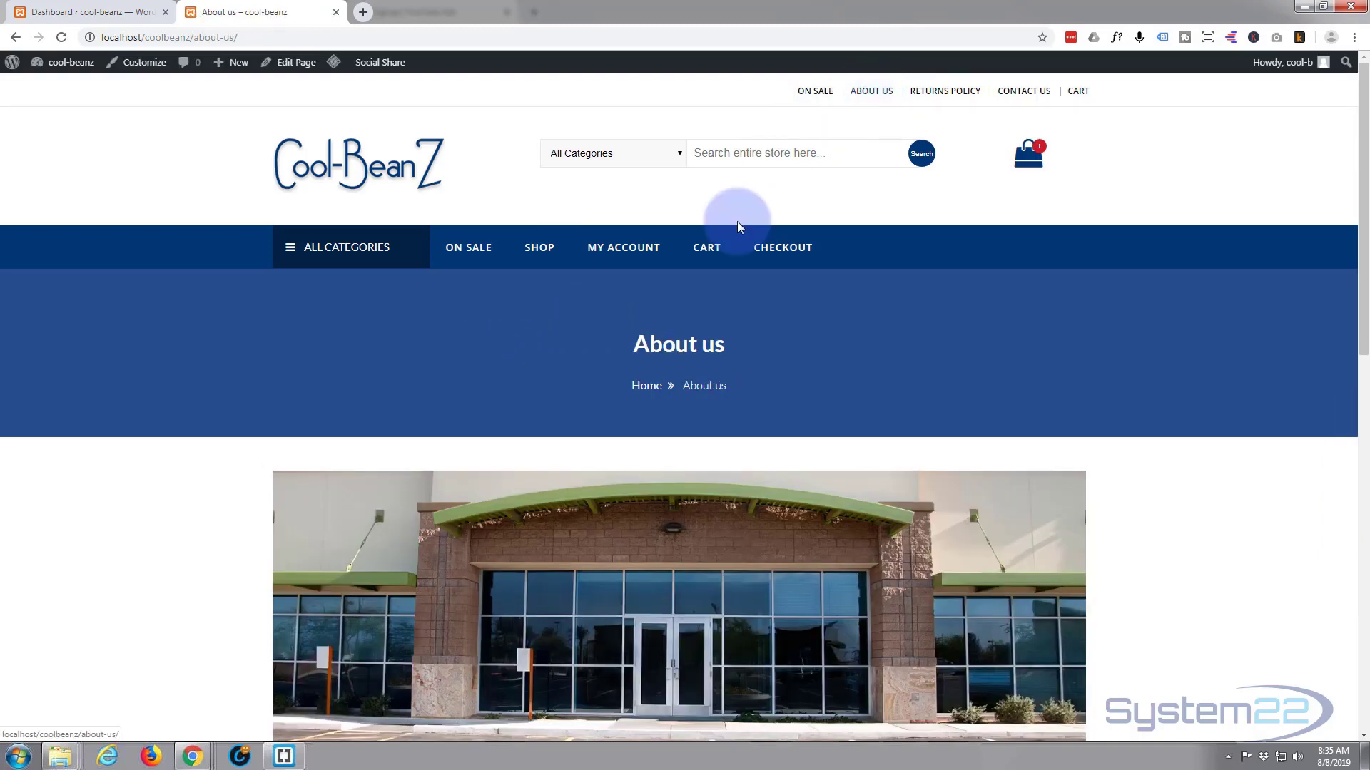
pyautogui.scroll(-6, 657, 297)
pyautogui.scroll(-5, 660, 305)
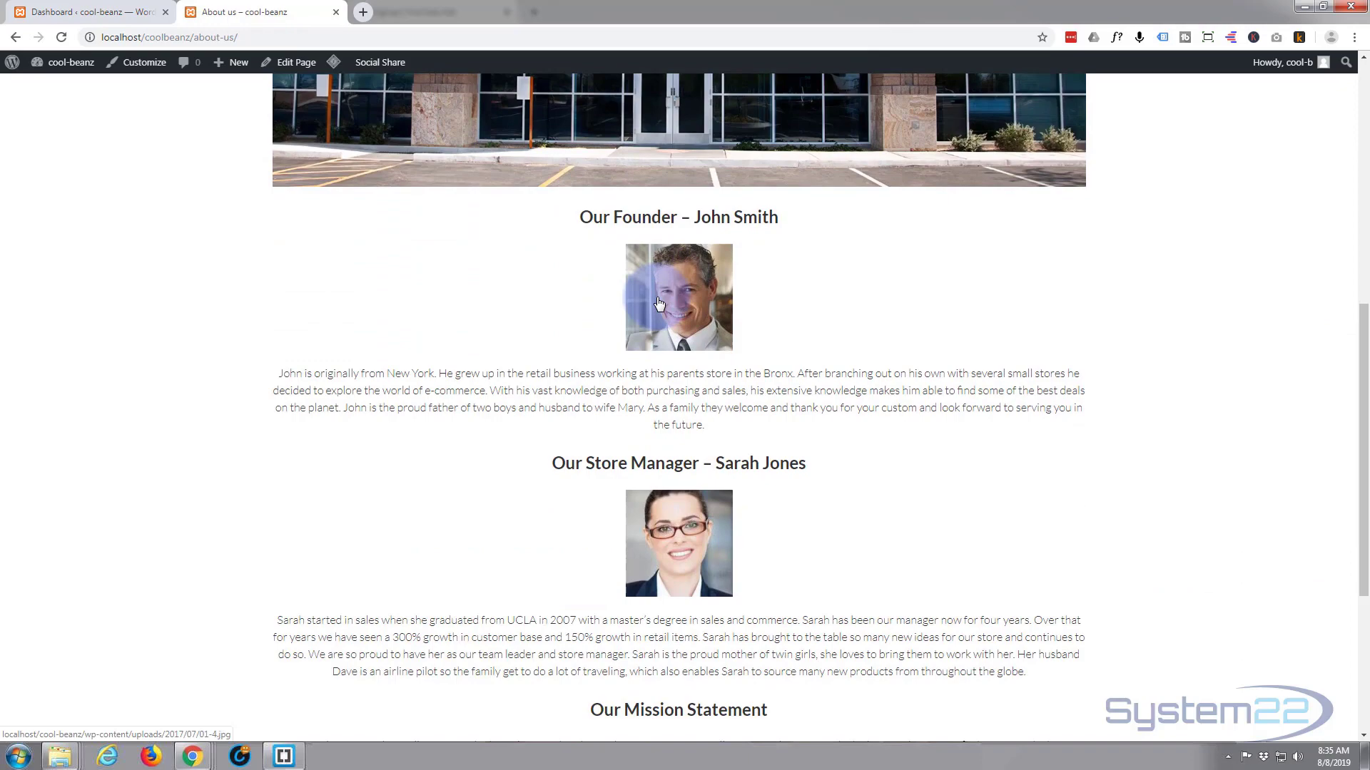
pyautogui.scroll(4, 659, 305)
pyautogui.scroll(8, 659, 304)
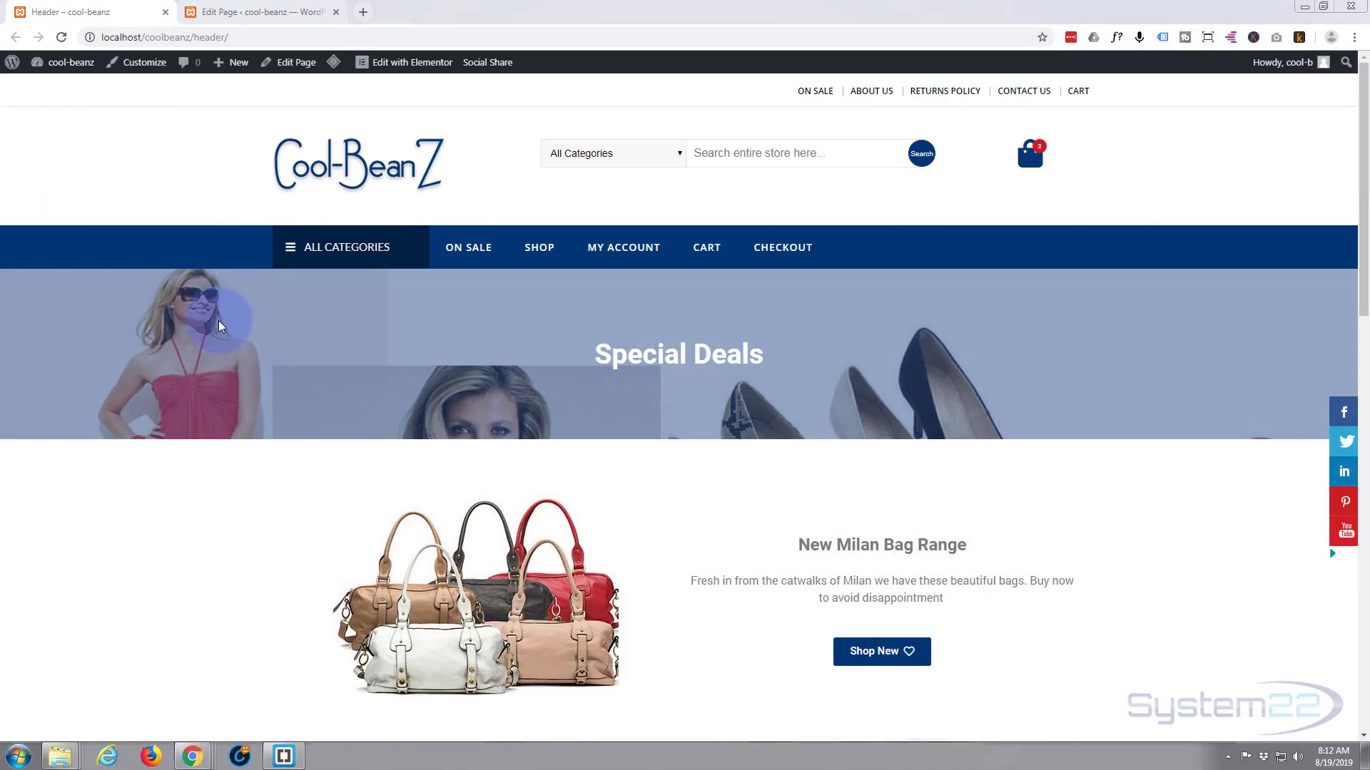
# Step: From the Header page's Edit Page view, launch Edit with Elementor
pyautogui.scroll(-12, 230, 524)
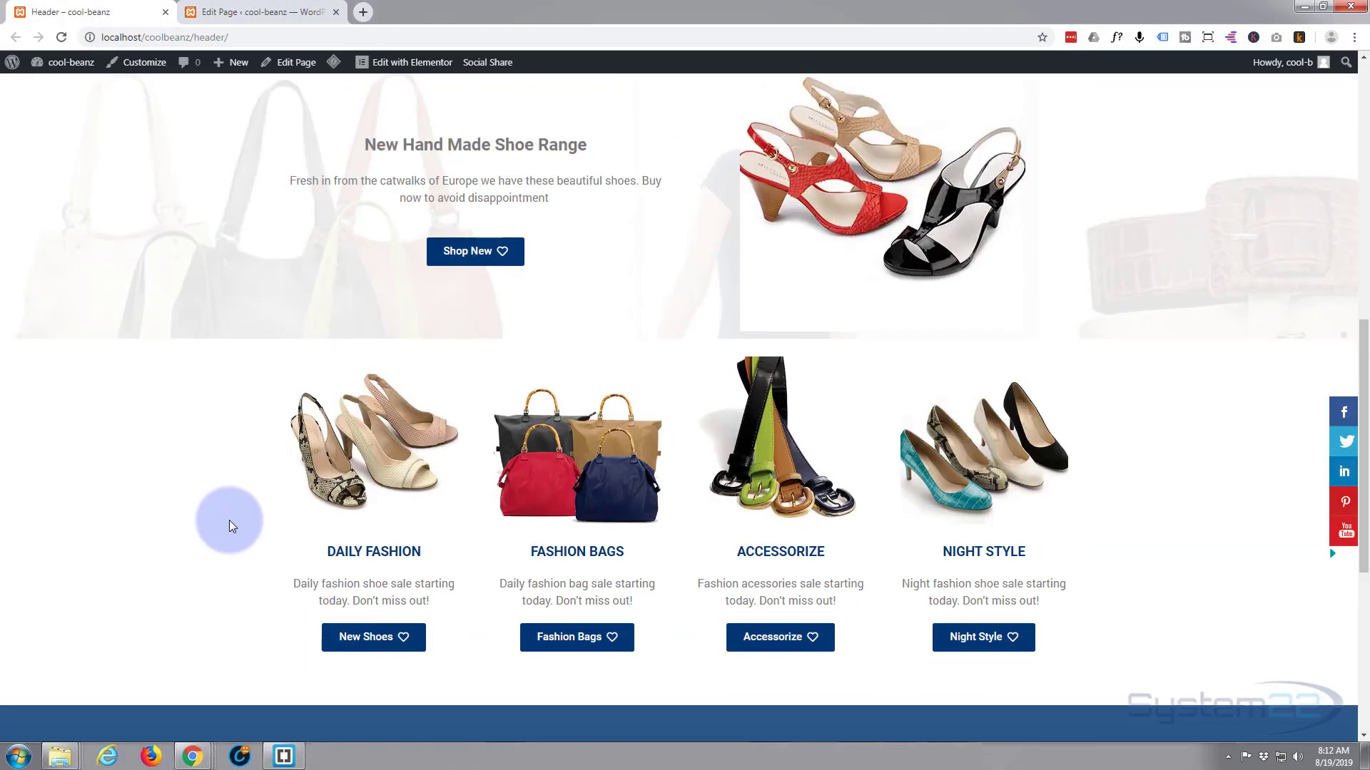
pyautogui.scroll(-3, 229, 526)
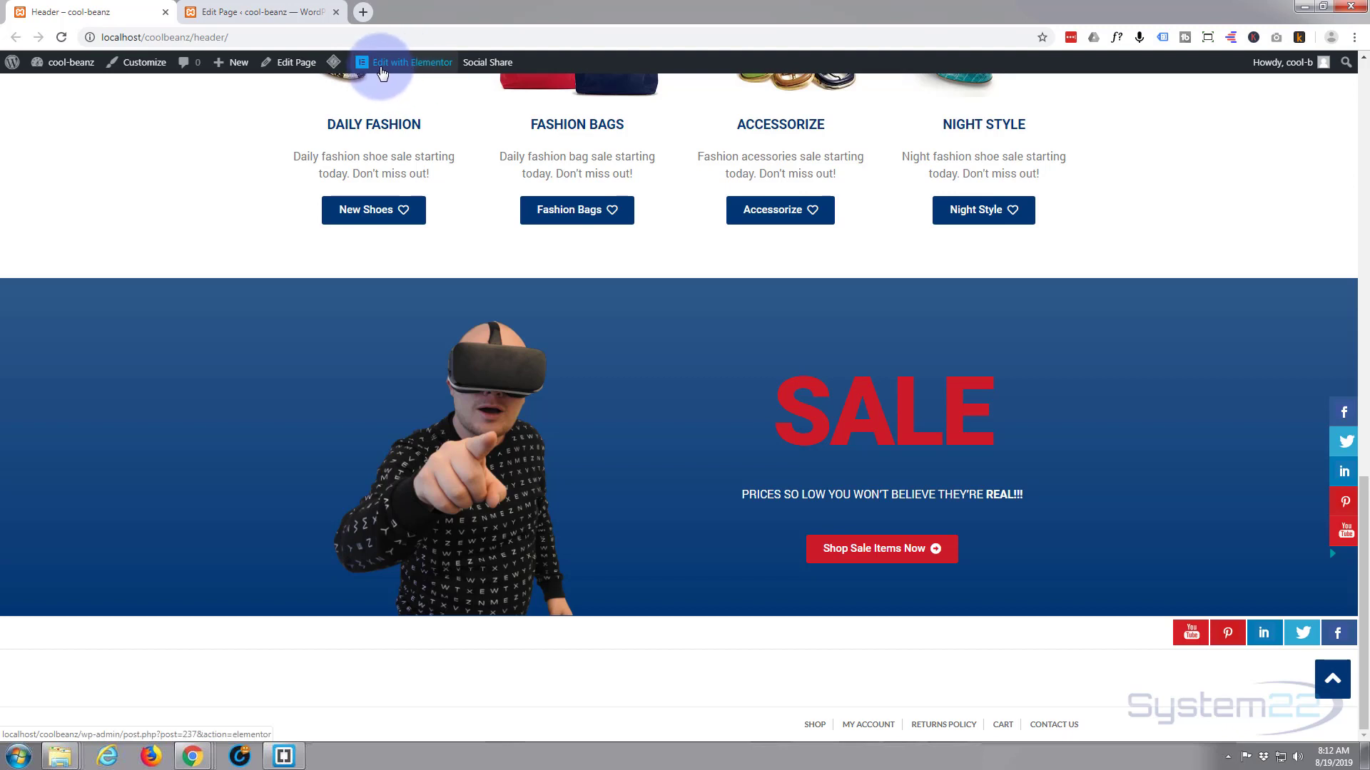
pyautogui.click(296, 14)
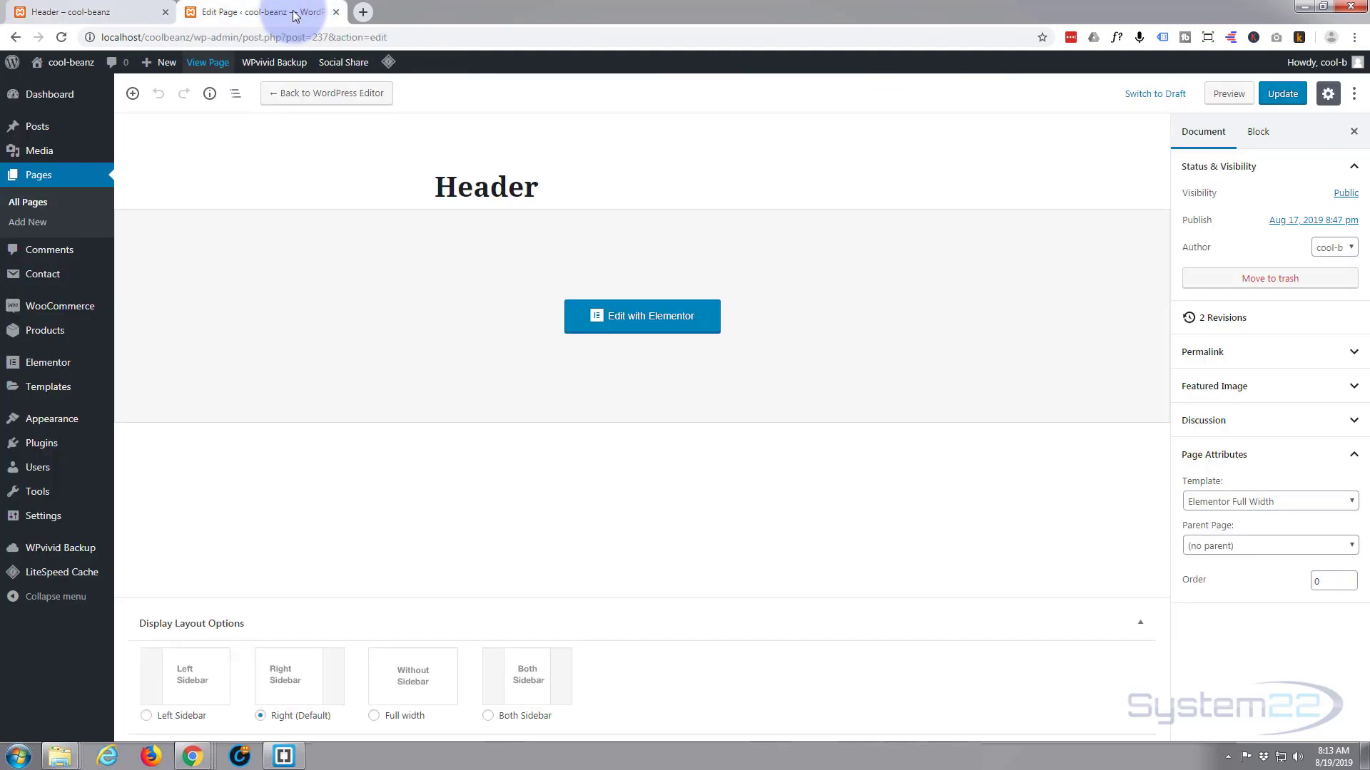
pyautogui.click(638, 315)
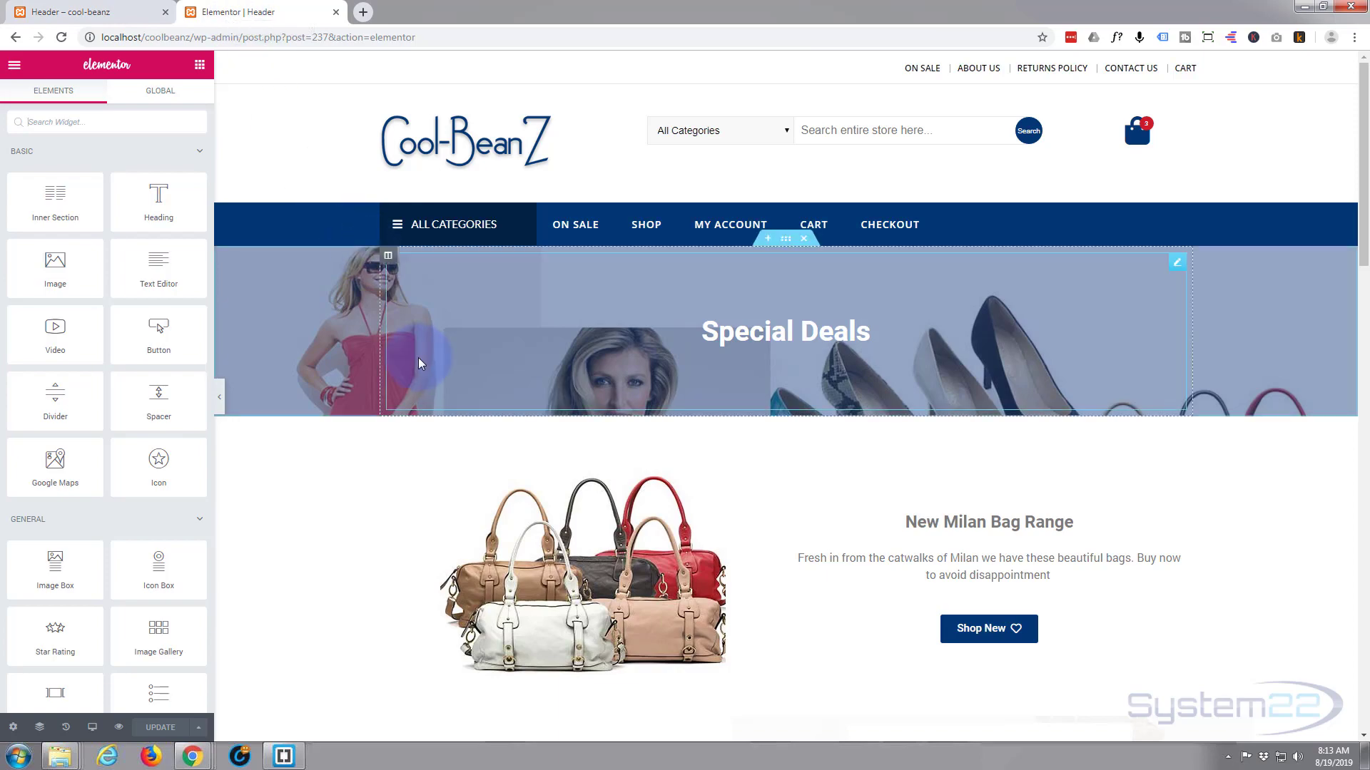
# Step: Scroll to the bottom of the Header page preview and add a new section below the SALE banner
pyautogui.scroll(-10, 401, 323)
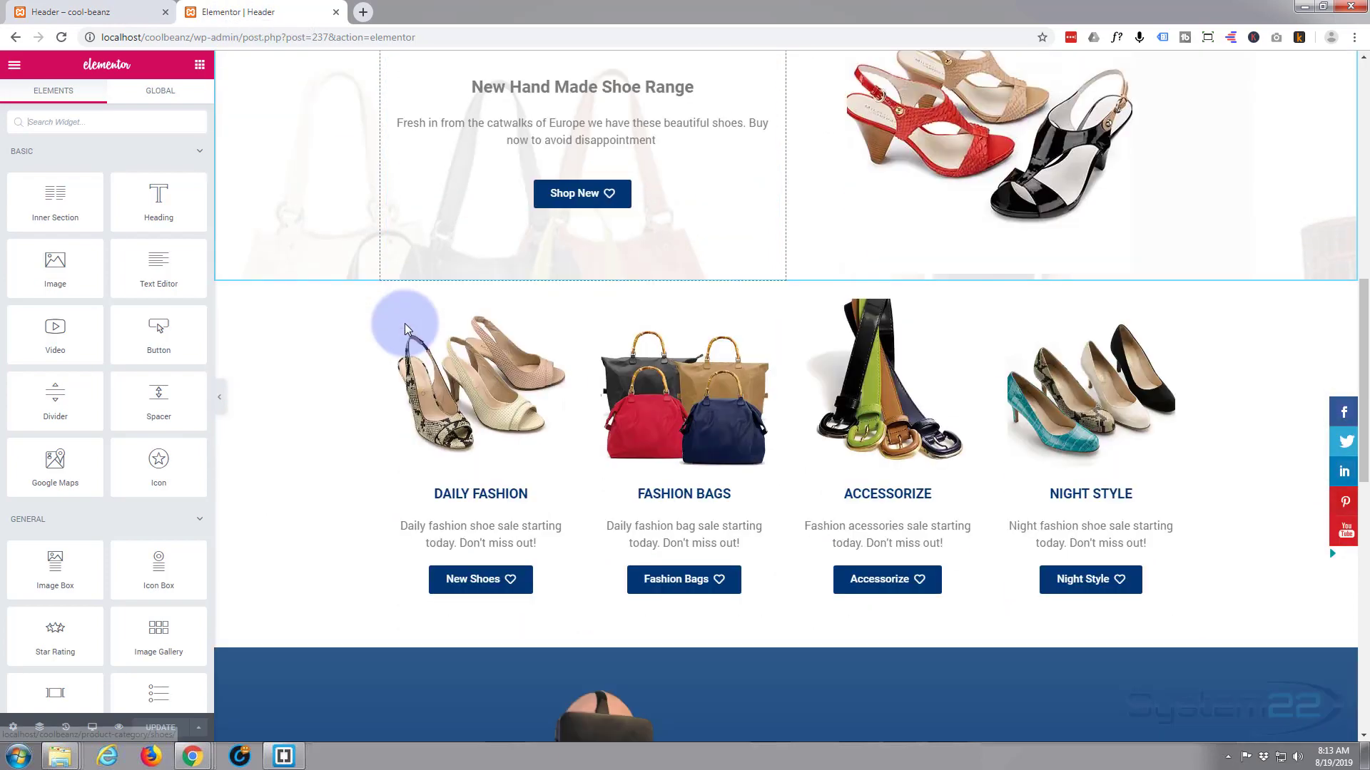
pyautogui.scroll(-10, 405, 323)
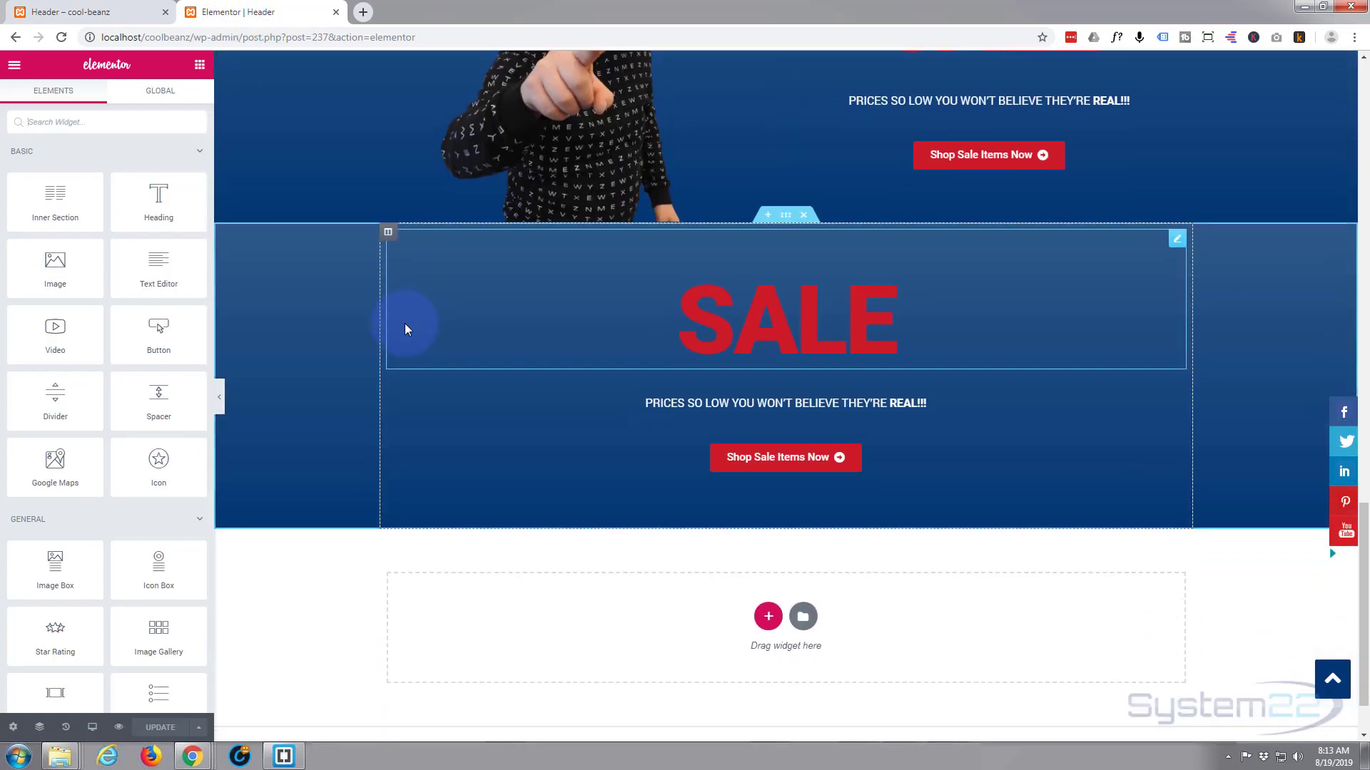
pyautogui.scroll(2, 405, 323)
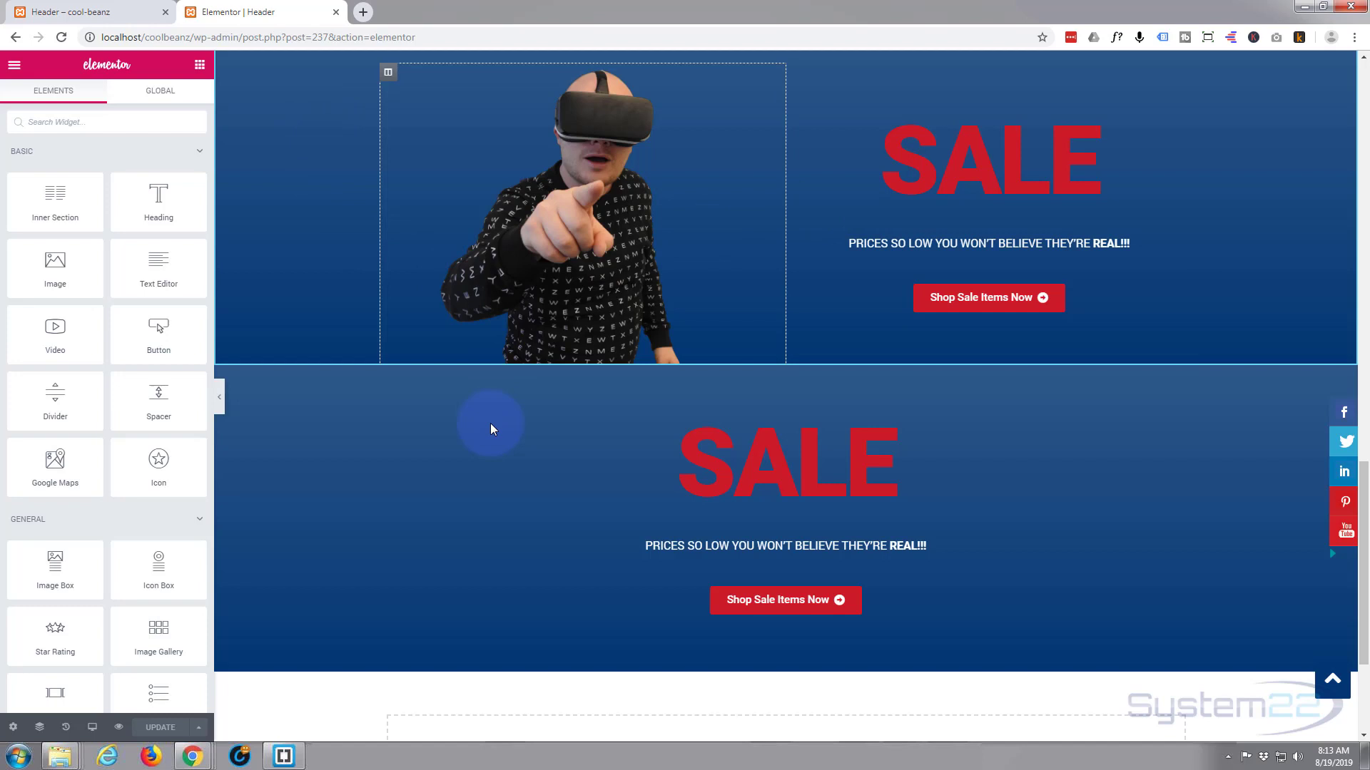
pyautogui.scroll(-1, 490, 428)
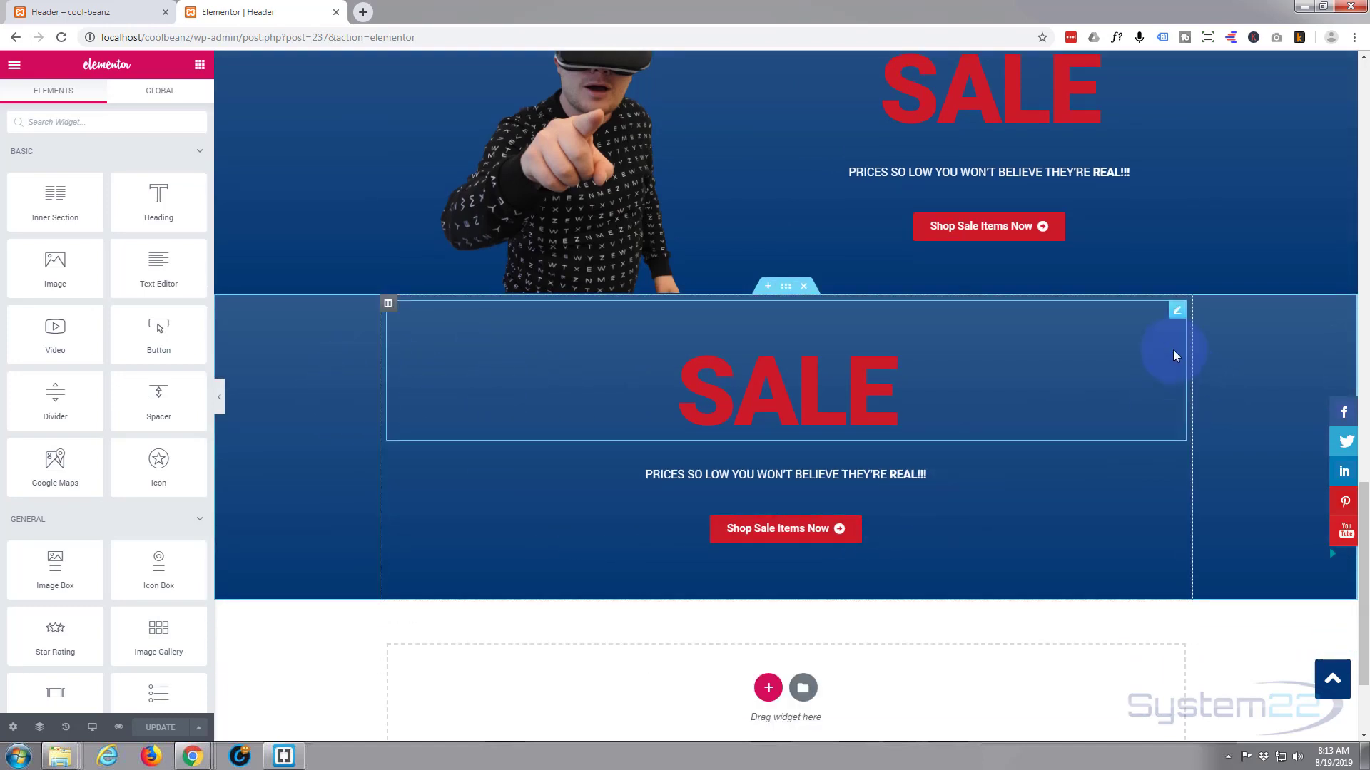
pyautogui.scroll(-2, 1256, 365)
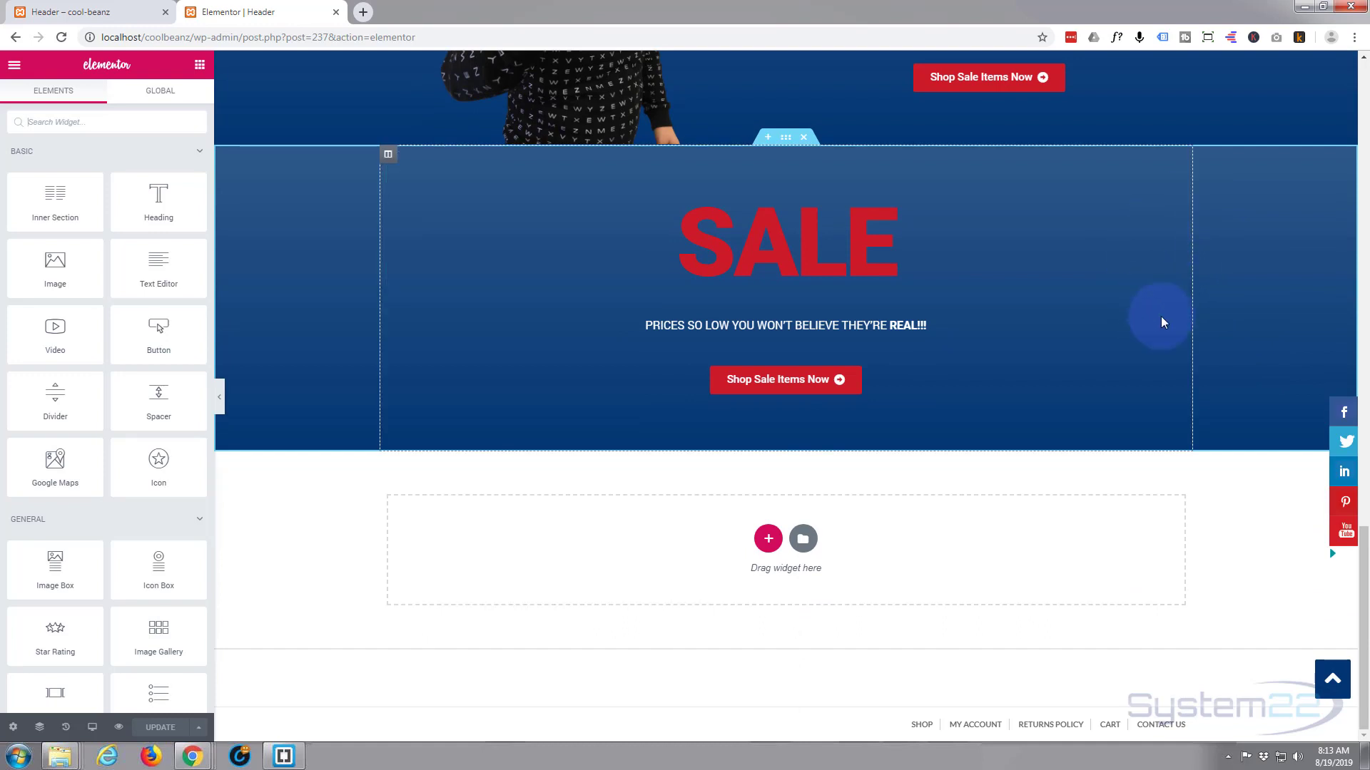
pyautogui.click(768, 540)
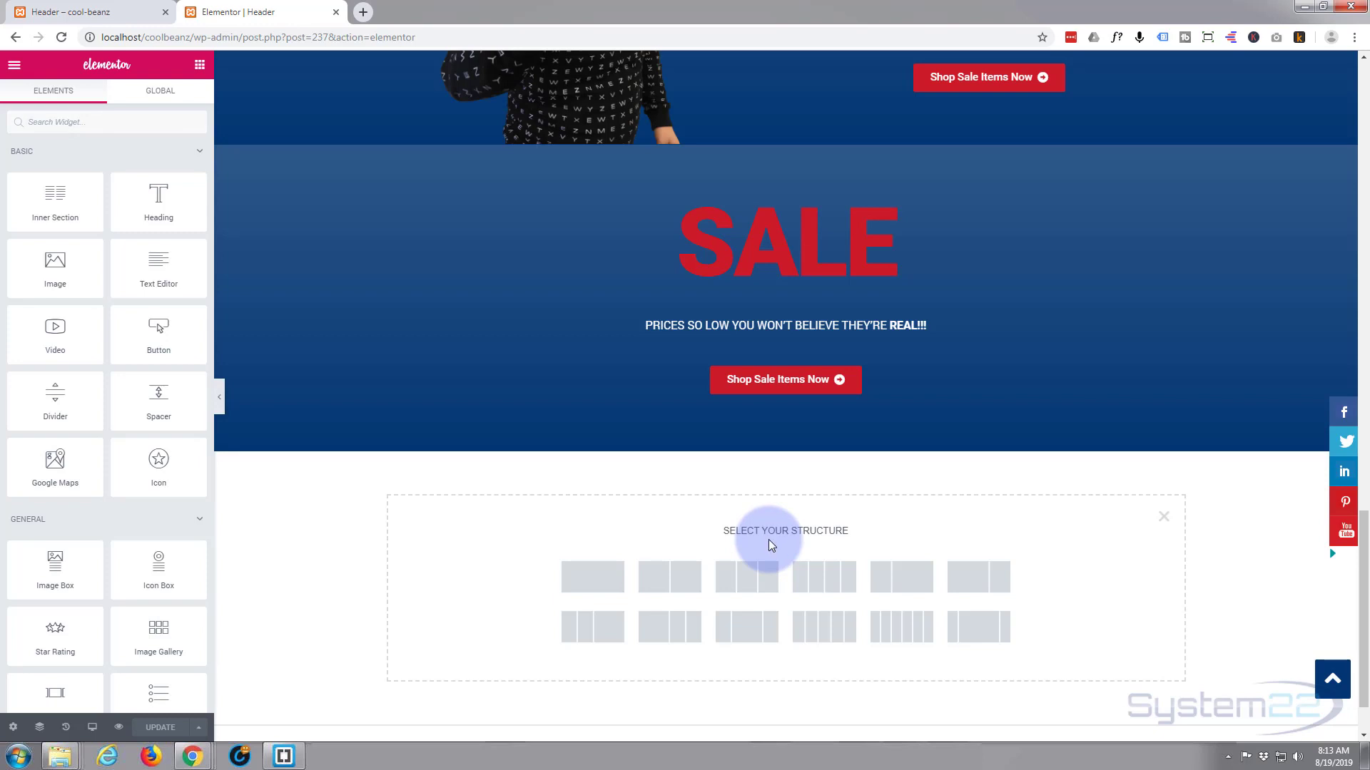
# Step: Choose the two-column structure and drag an Image Carousel widget into its left column
pyautogui.click(679, 575)
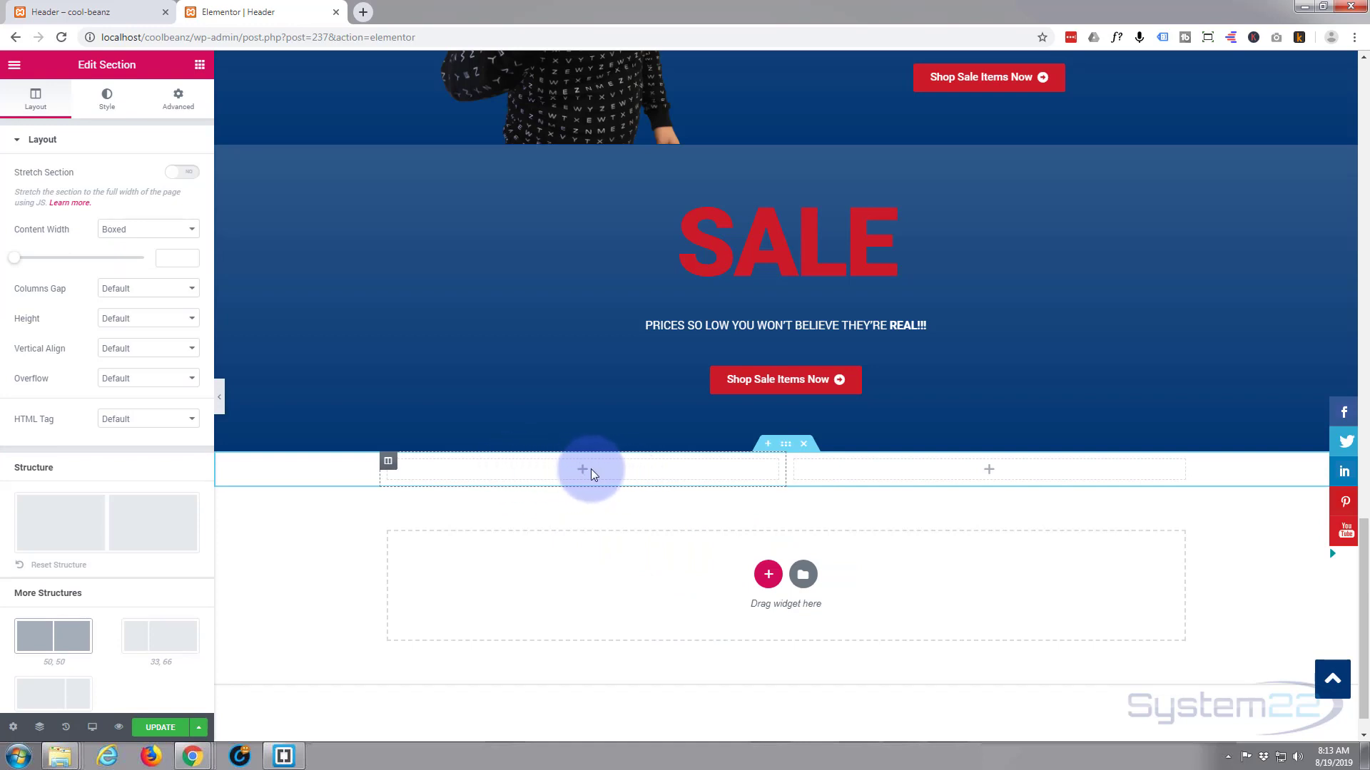
pyautogui.click(200, 67)
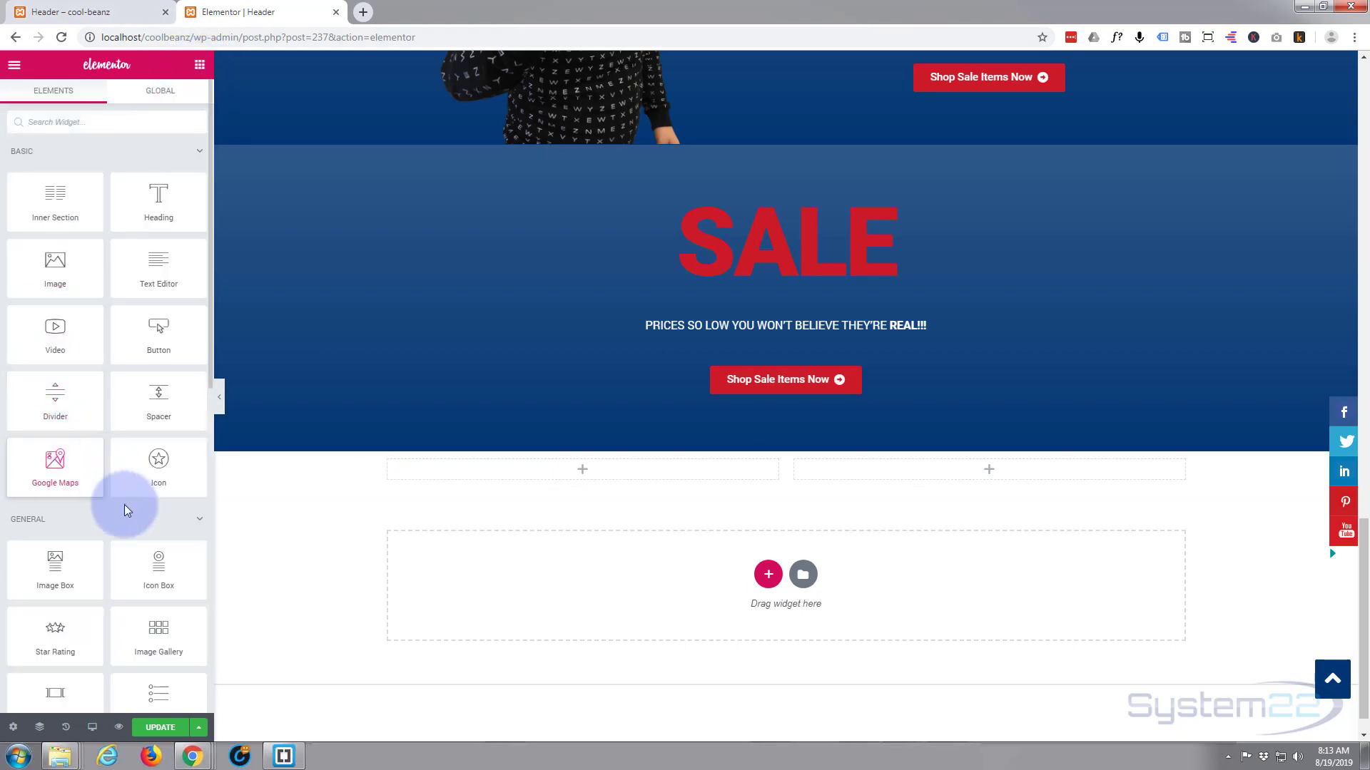
pyautogui.scroll(-2, 78, 607)
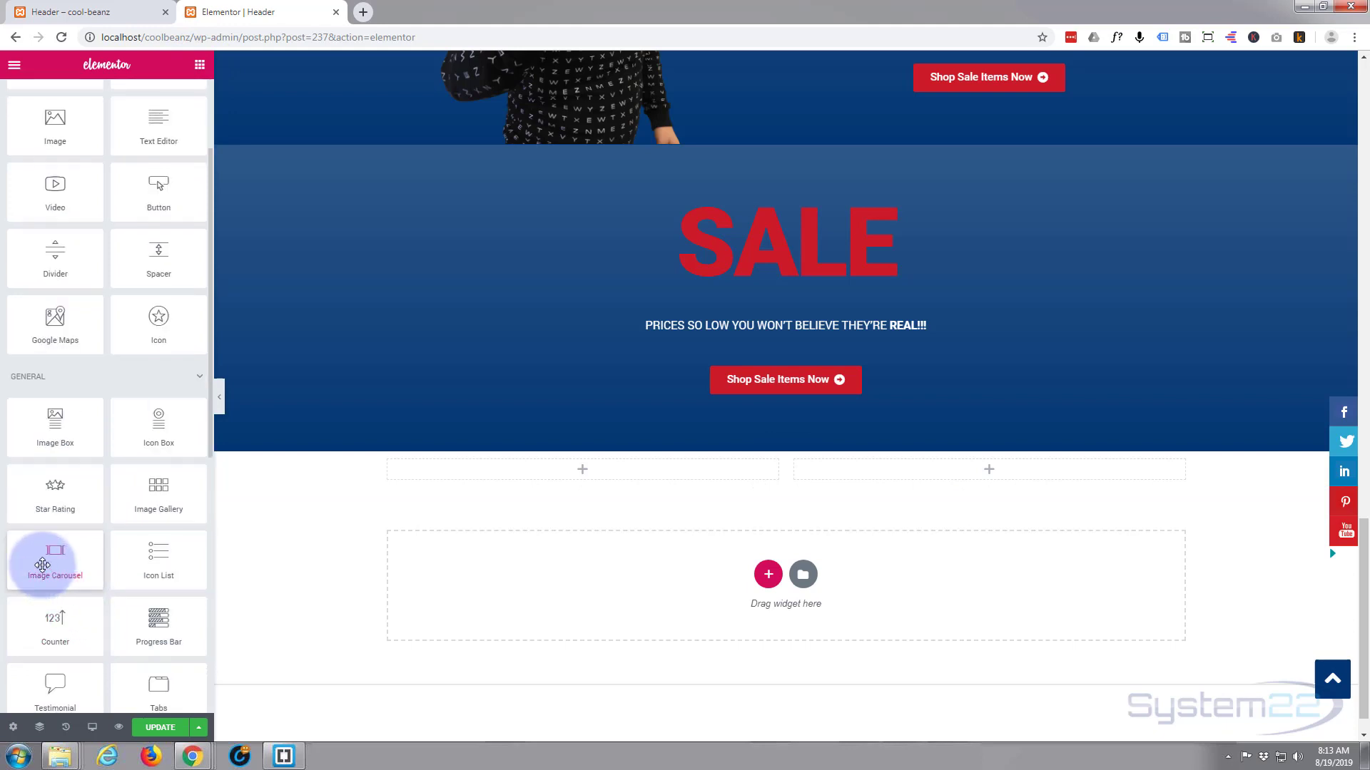
pyautogui.moveTo(41, 557); pyautogui.dragTo(575, 473)
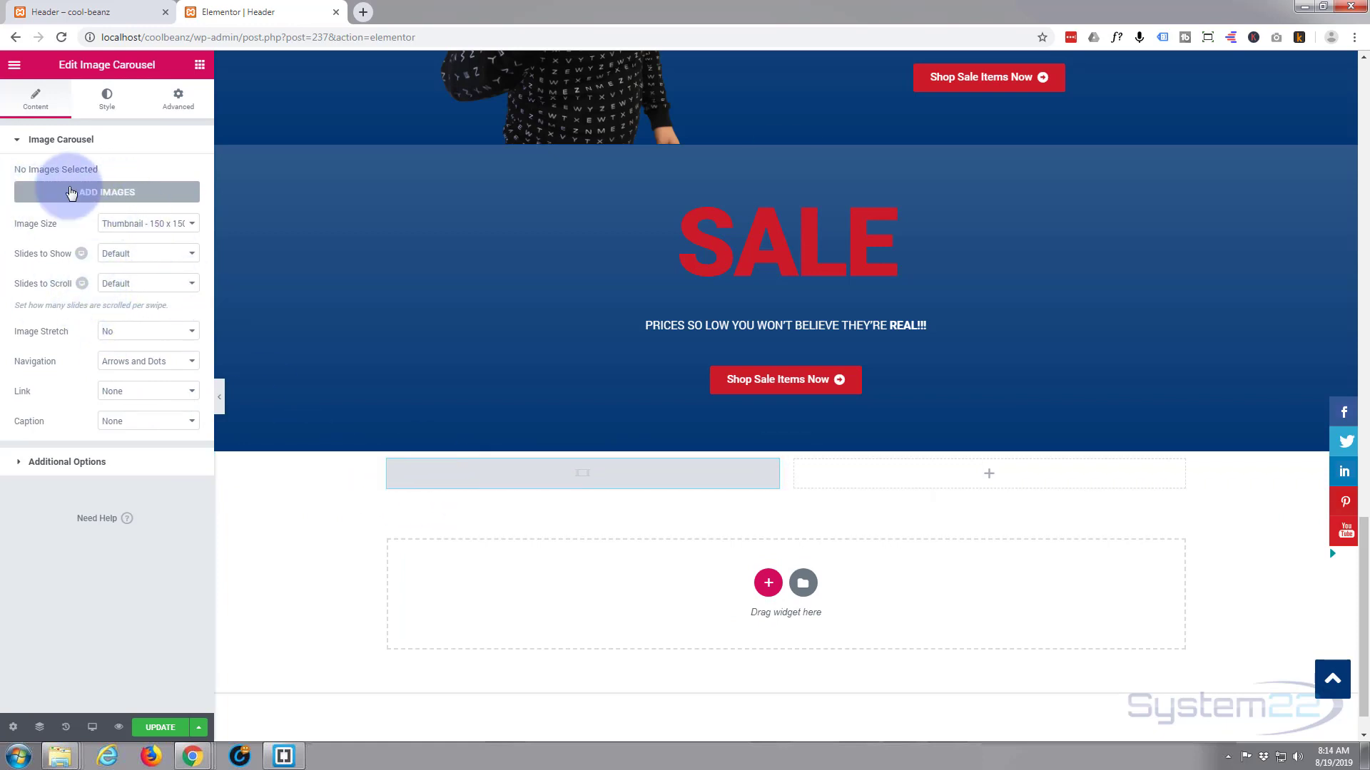
# Step: Select the snakeskin sandal, brown belt, handbag, red sandal and colourful belts photos as a new gallery
pyautogui.click(94, 196)
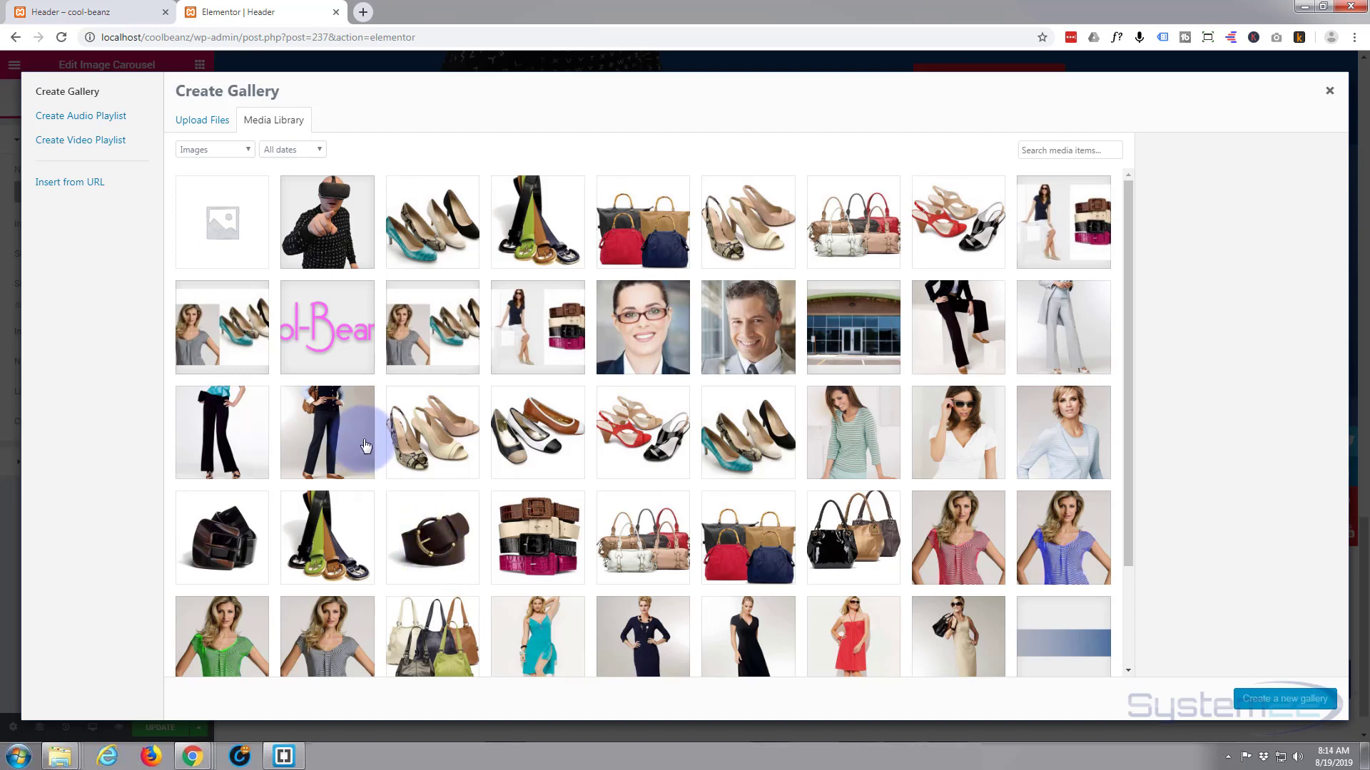
pyautogui.click(437, 440)
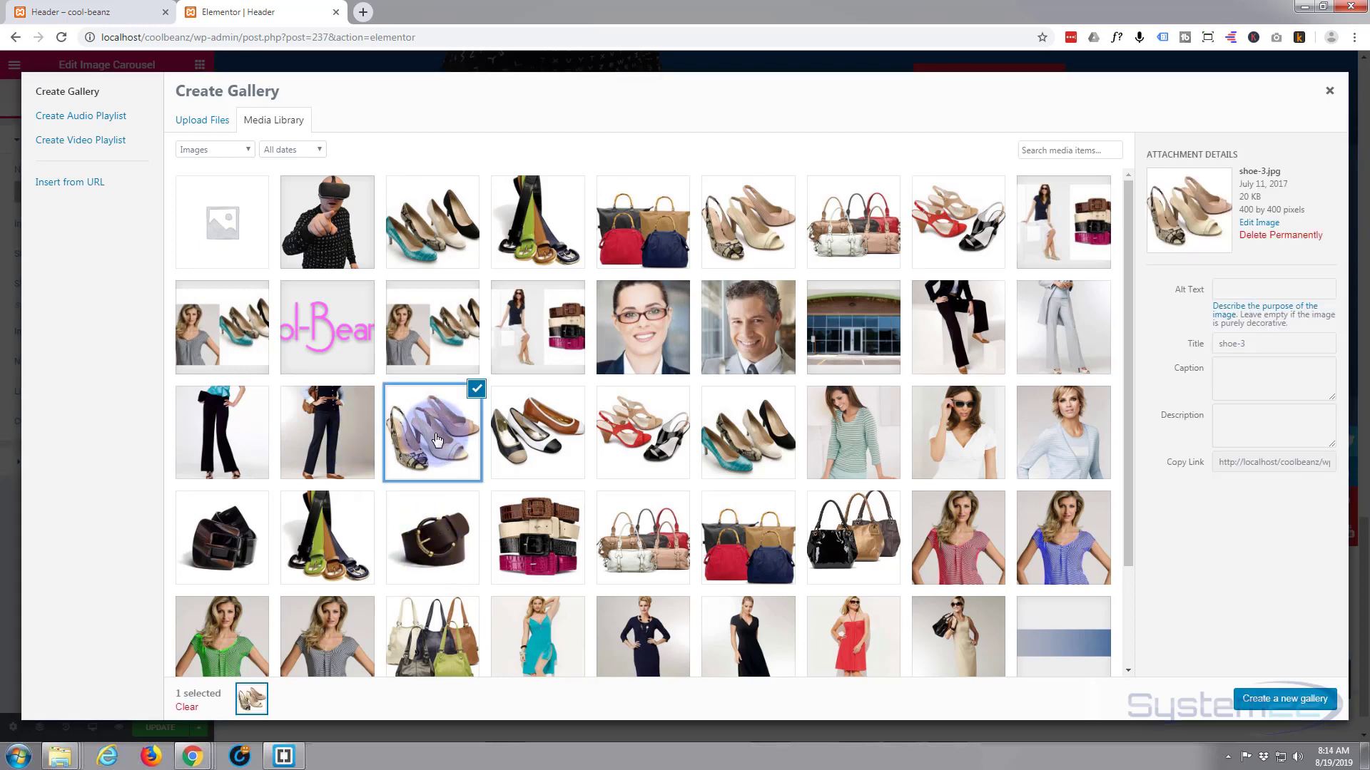
pyautogui.click(432, 559)
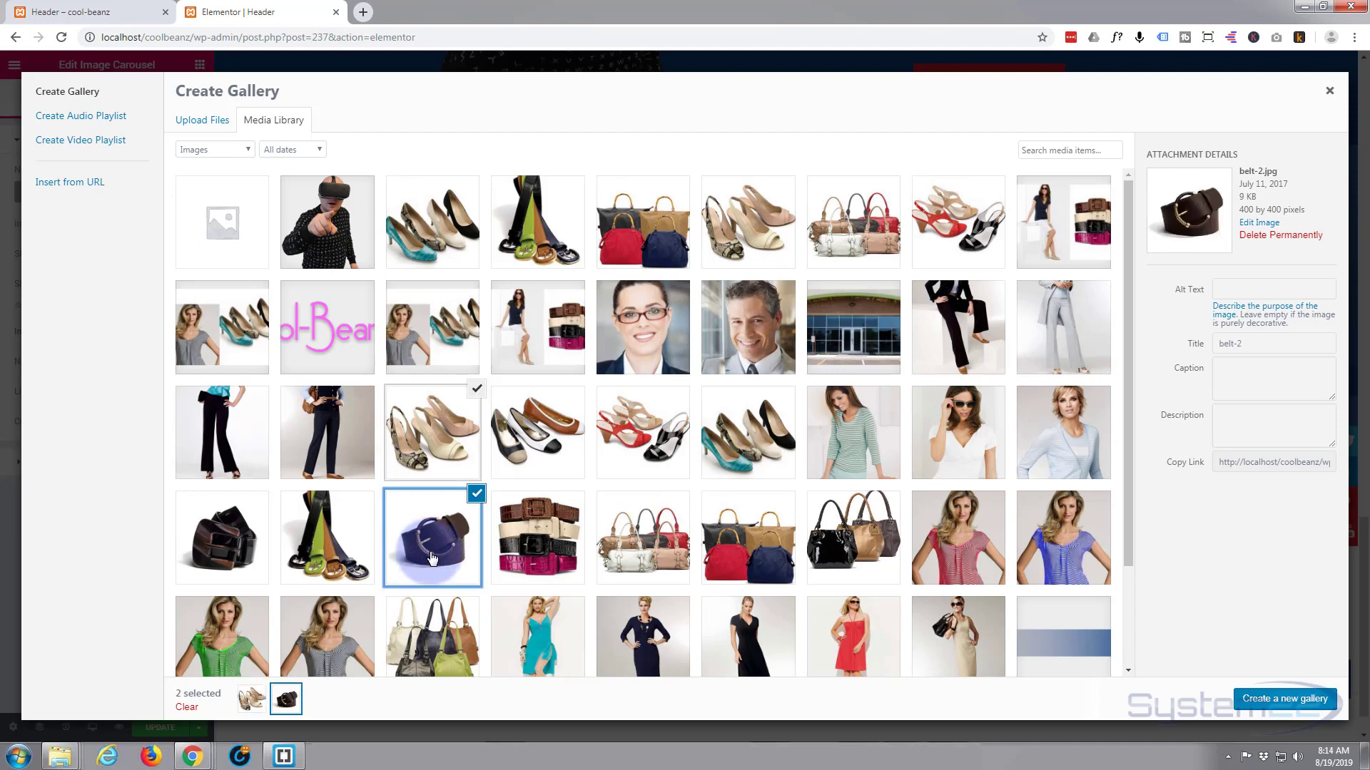
pyautogui.click(640, 549)
pyautogui.click(656, 435)
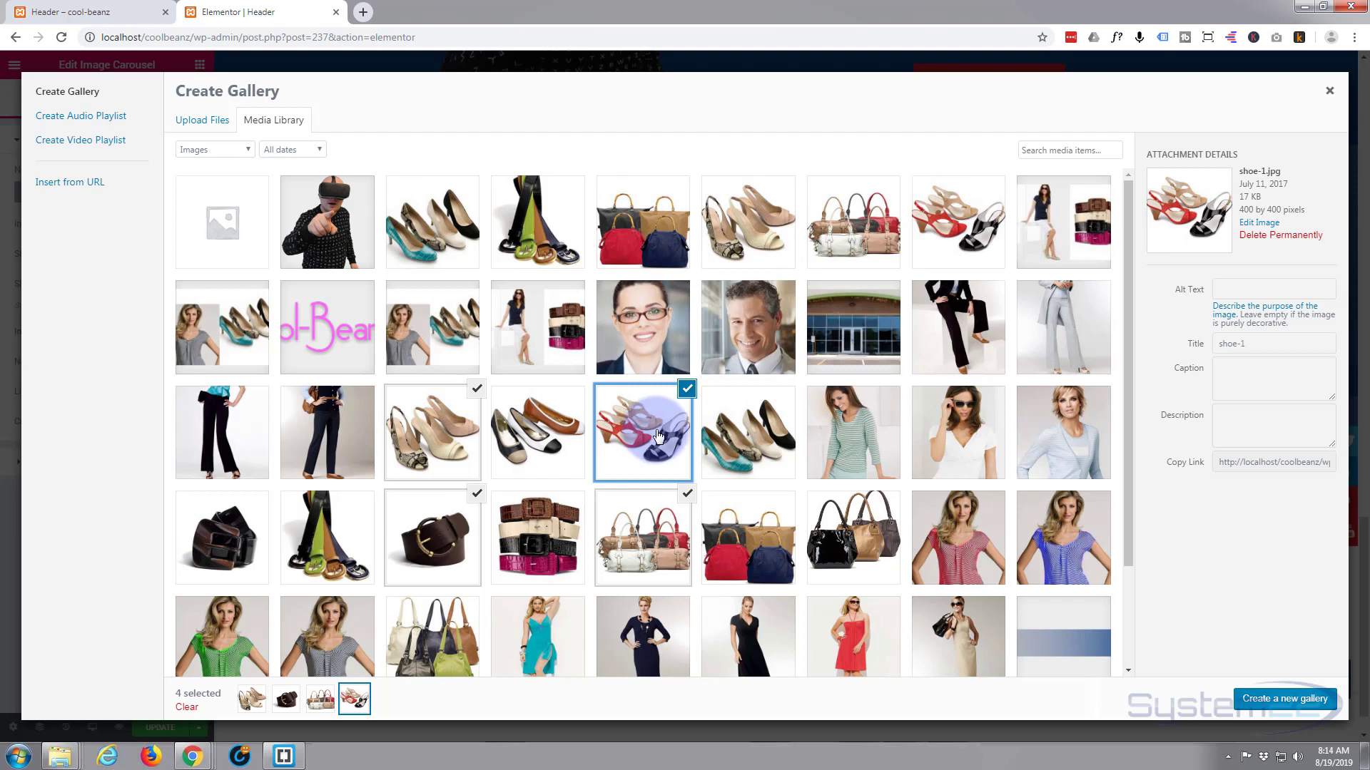
pyautogui.click(532, 513)
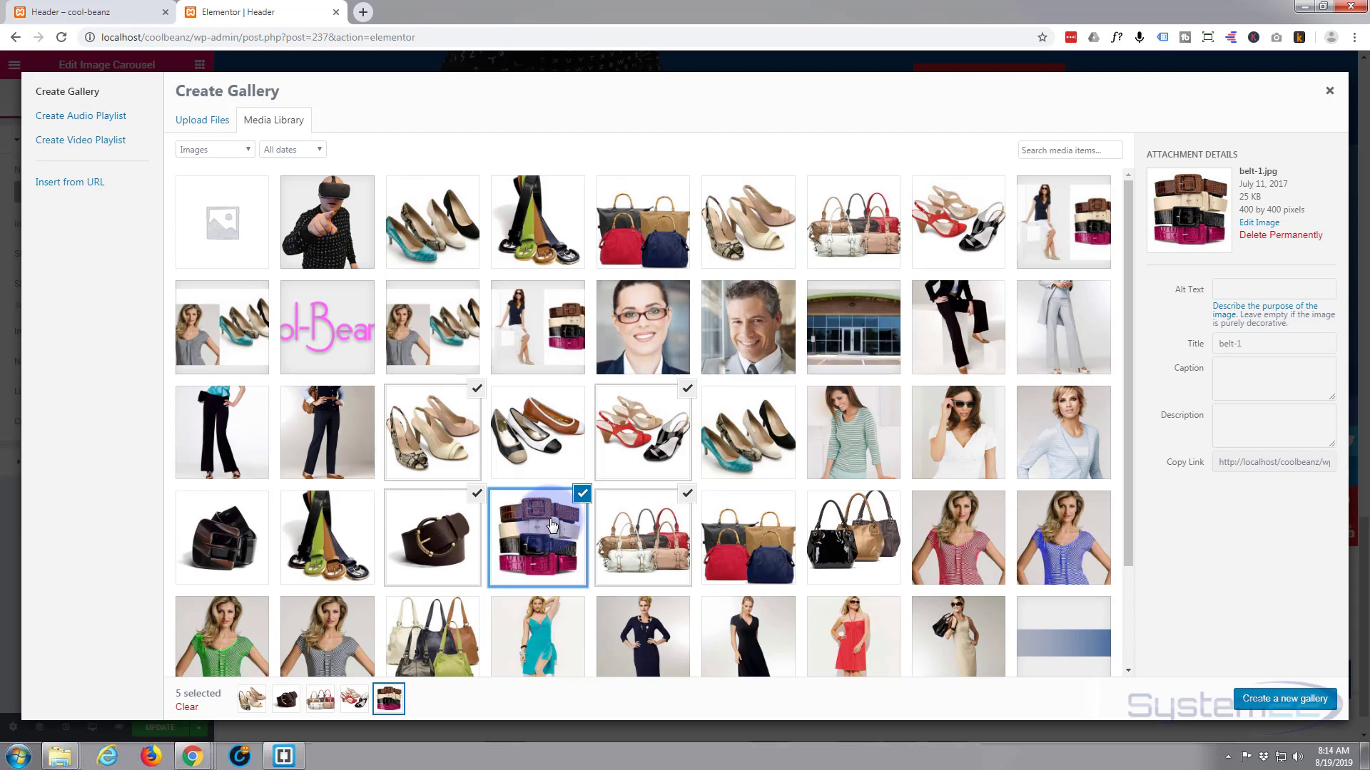
pyautogui.click(1275, 702)
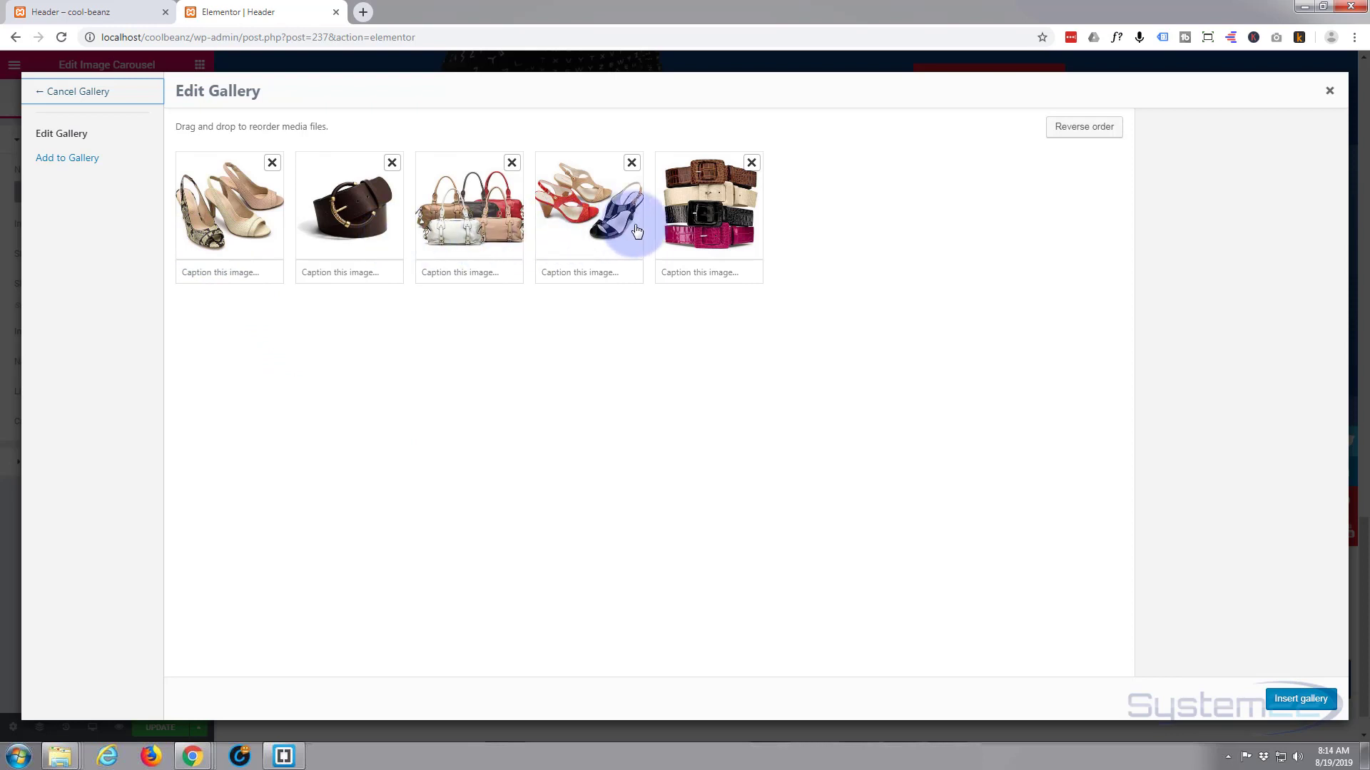
# Step: Keep the five photos in their current order and insert the gallery into the carousel
pyautogui.moveTo(350, 225)
pyautogui.mouseDown()
pyautogui.moveTo(503, 225)
pyautogui.moveTo(356, 225)
pyautogui.mouseUp()
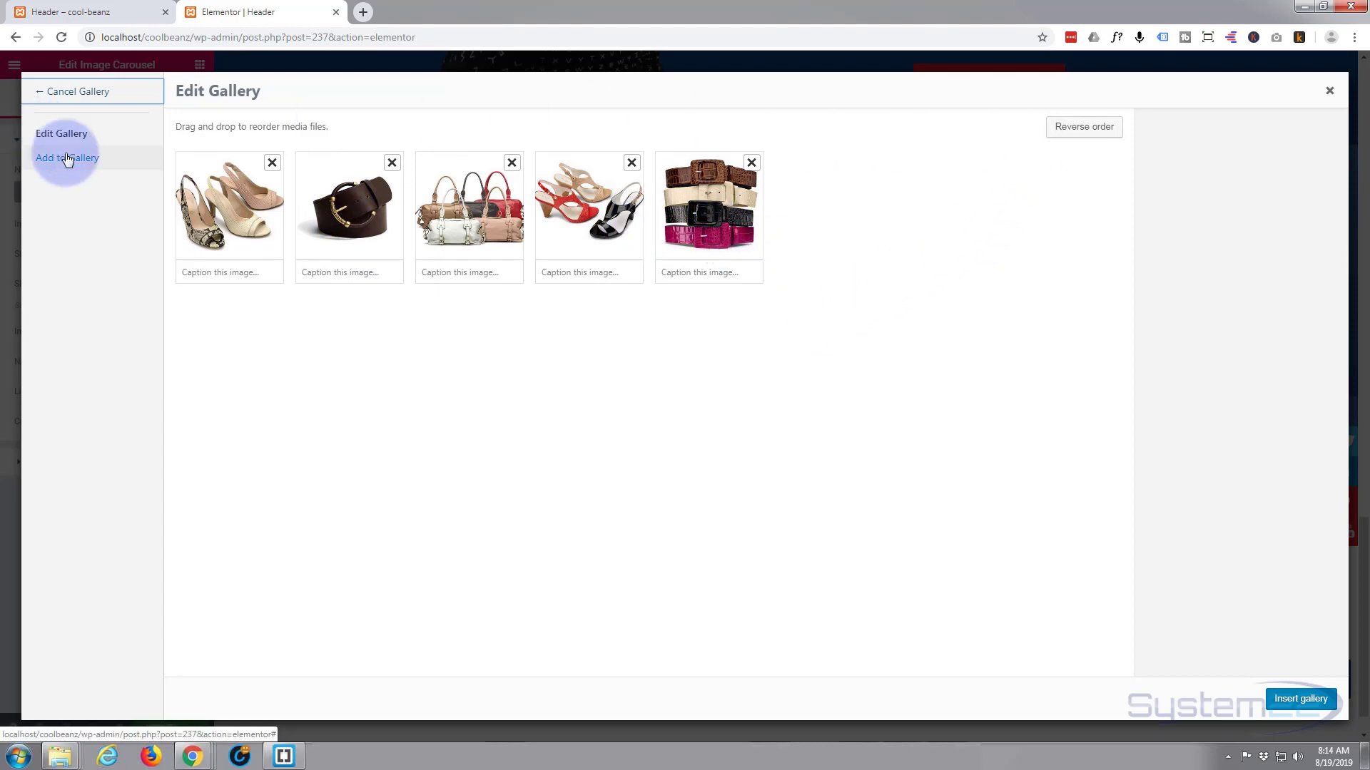
pyautogui.rightClick(1047, 140)
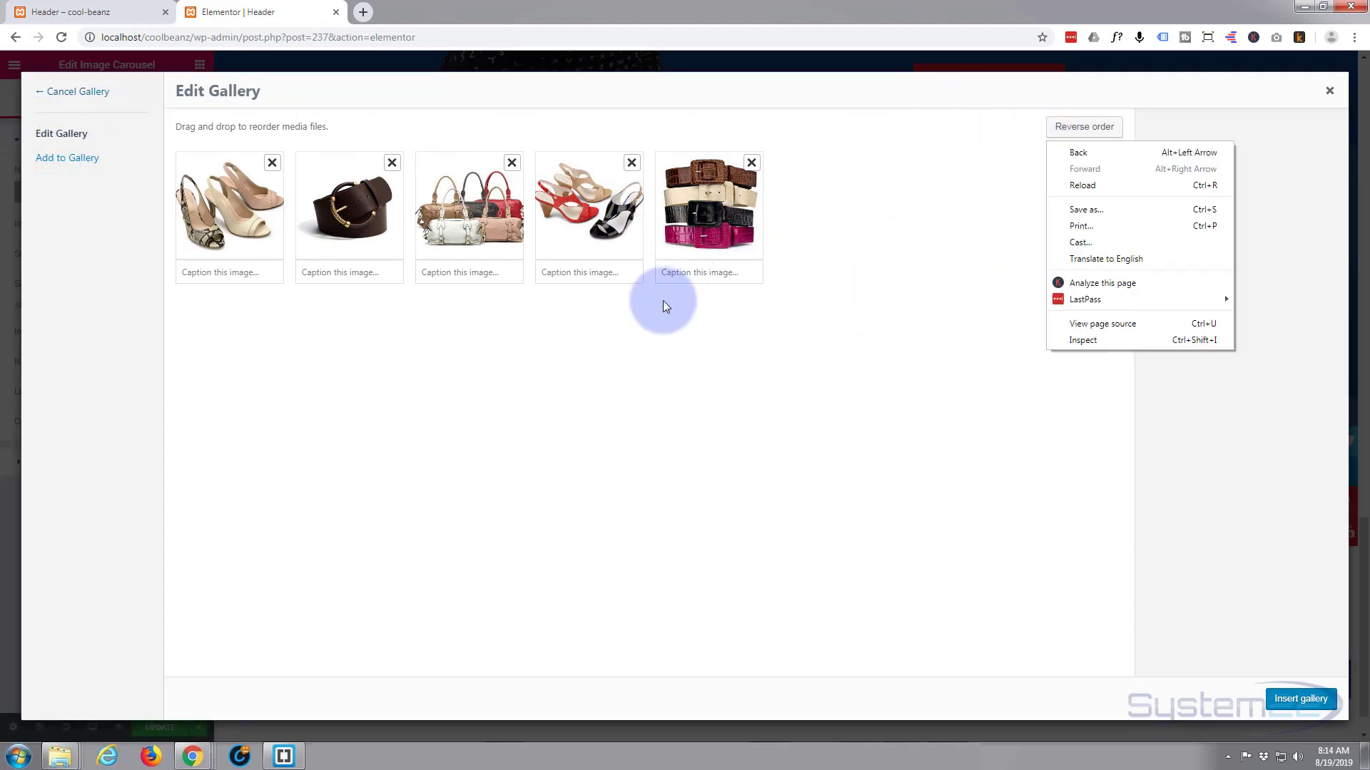
pyautogui.click(871, 357)
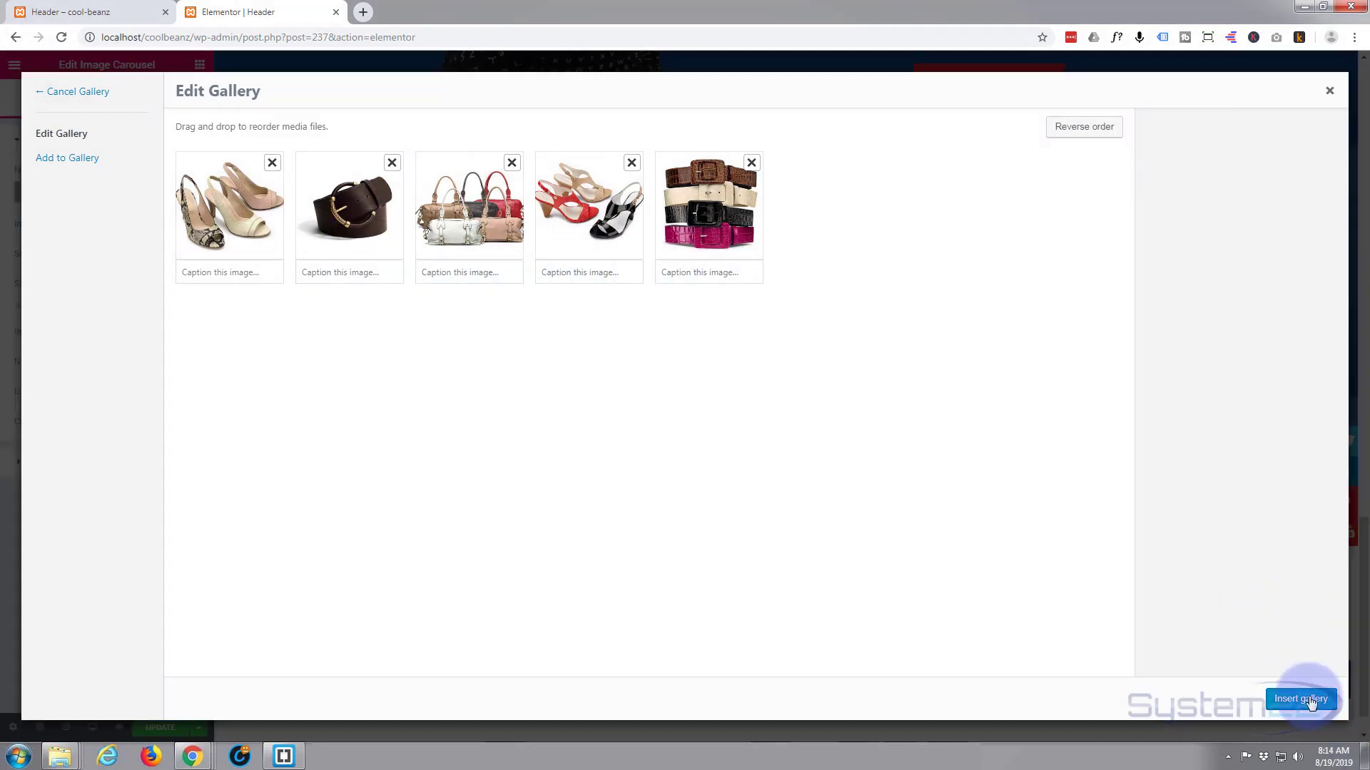
pyautogui.click(1298, 699)
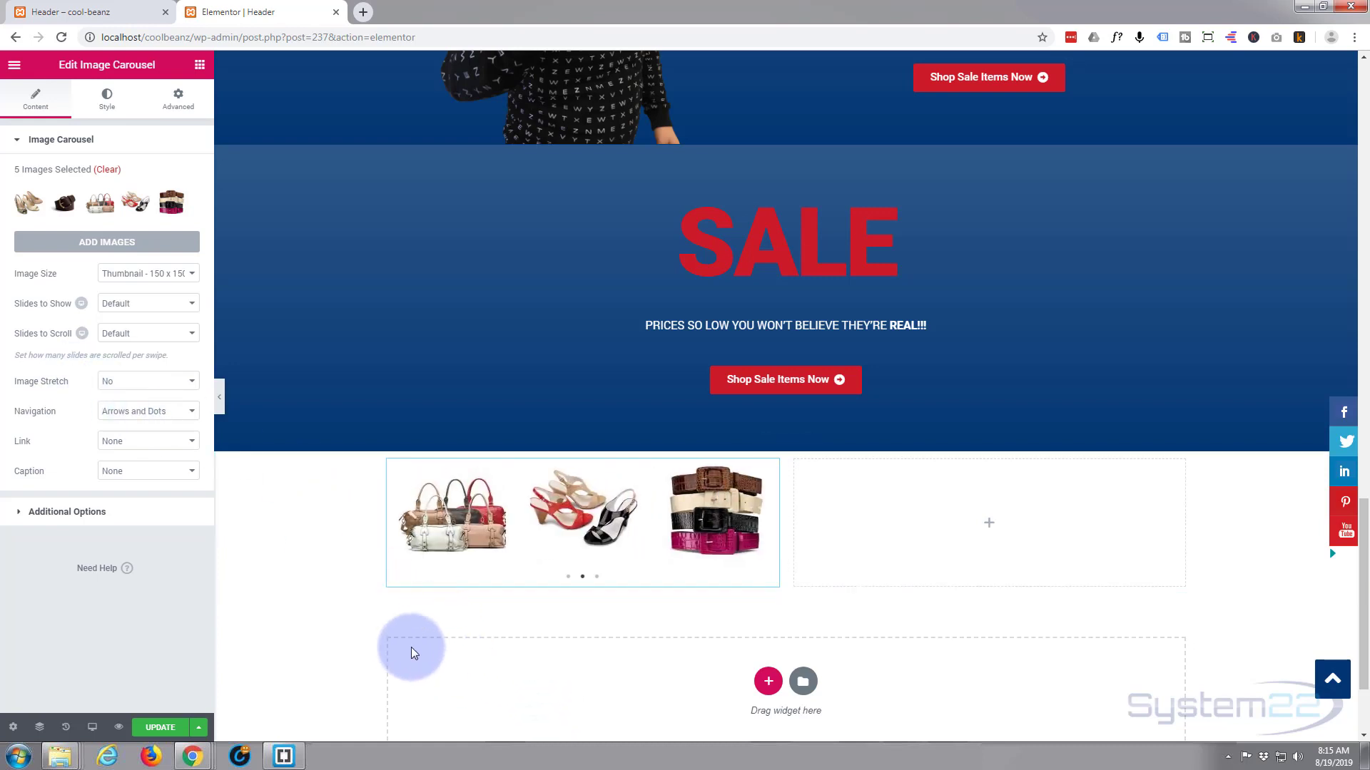
pyautogui.scroll(-2, 274, 681)
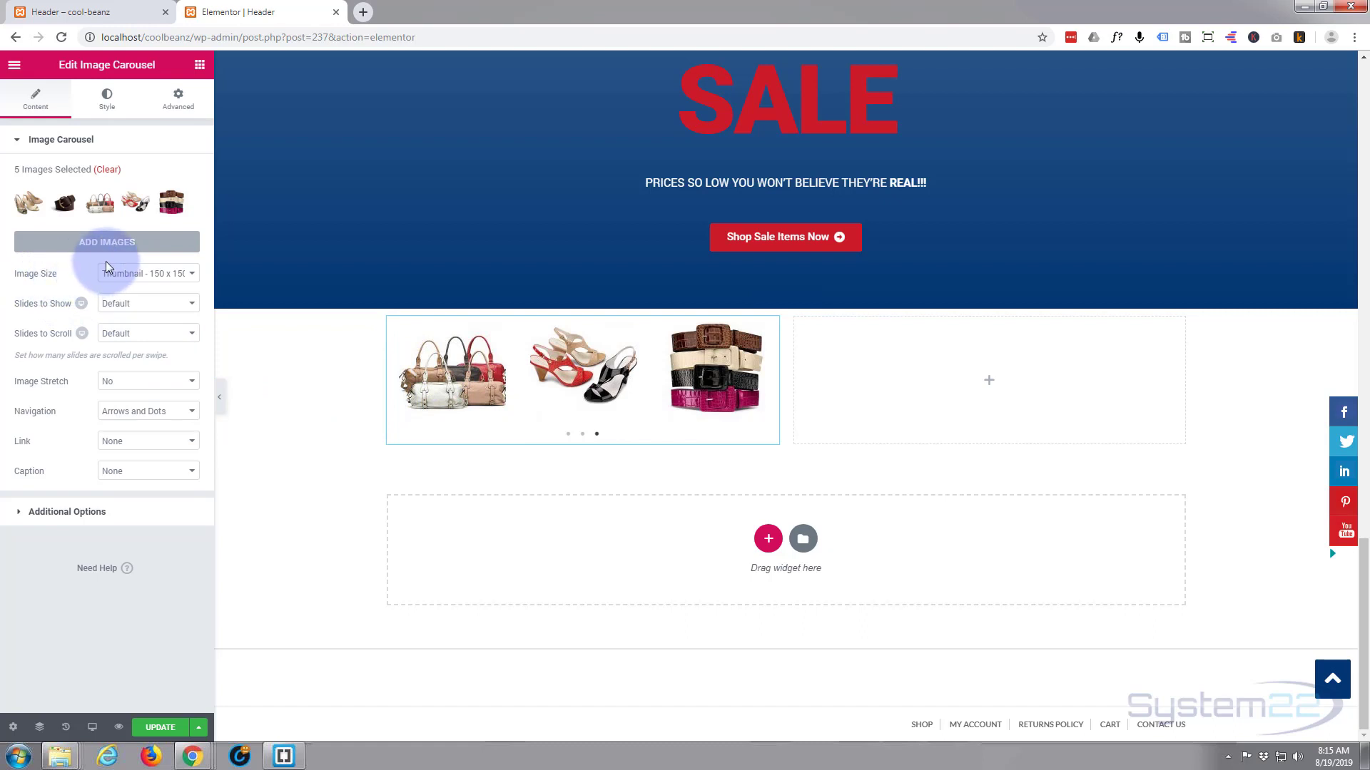
# Step: Set Slides to Show to 1 and Image Size to Medium - 300 x 300
pyautogui.click(192, 309)
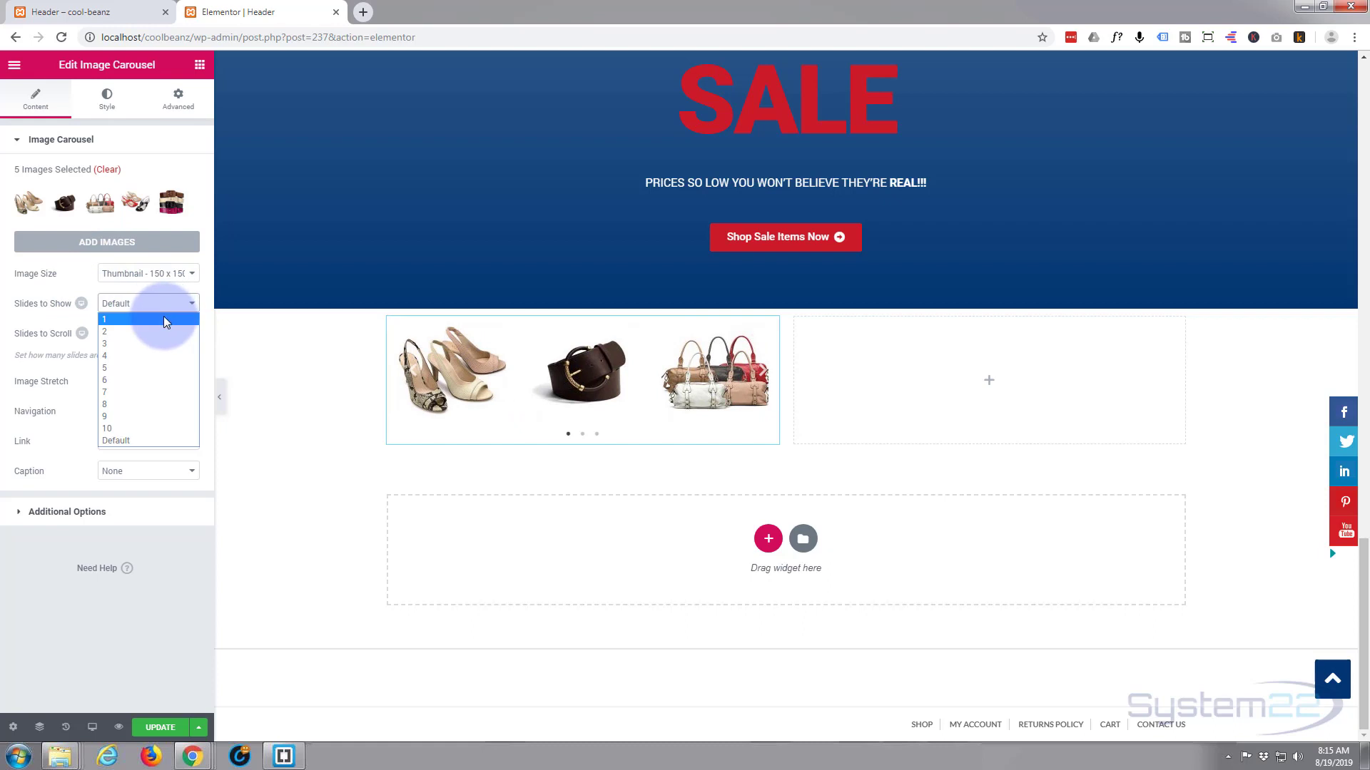
pyautogui.click(164, 315)
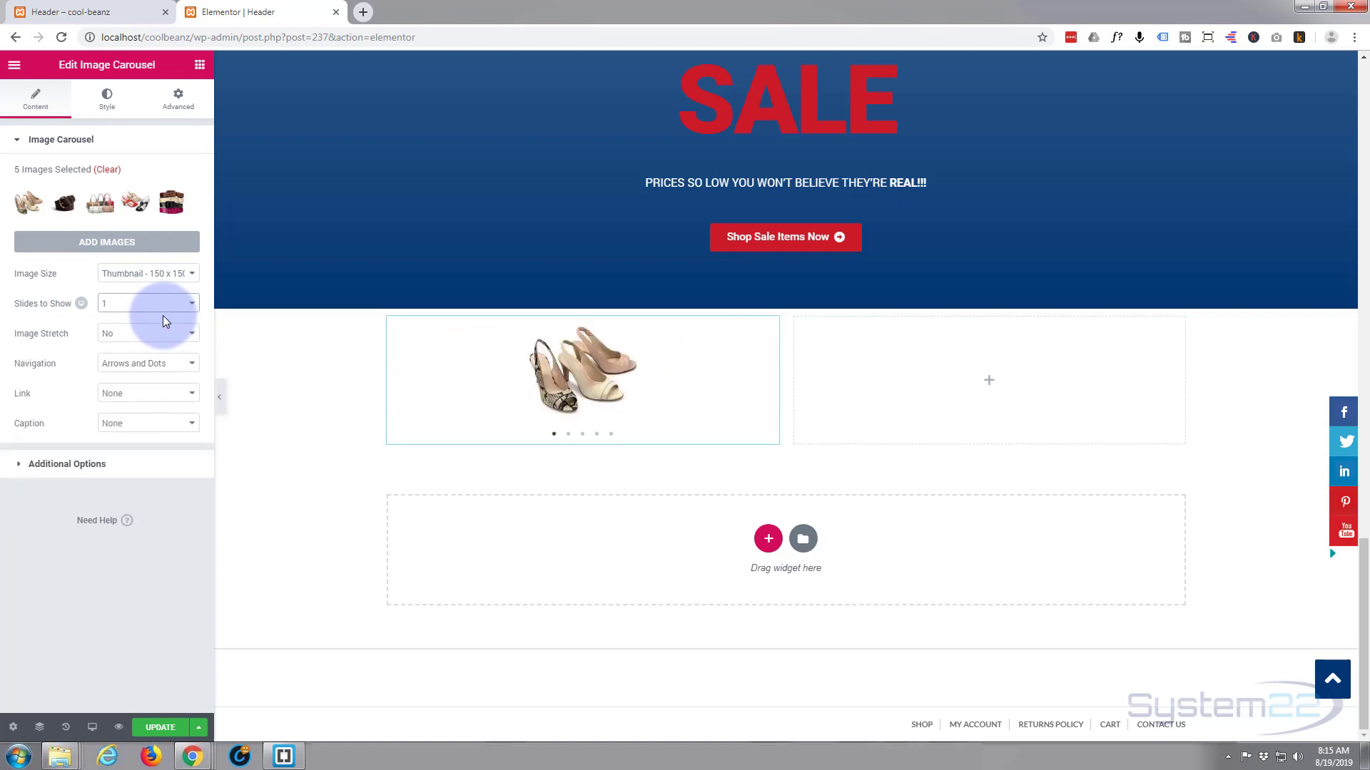
pyautogui.click(192, 276)
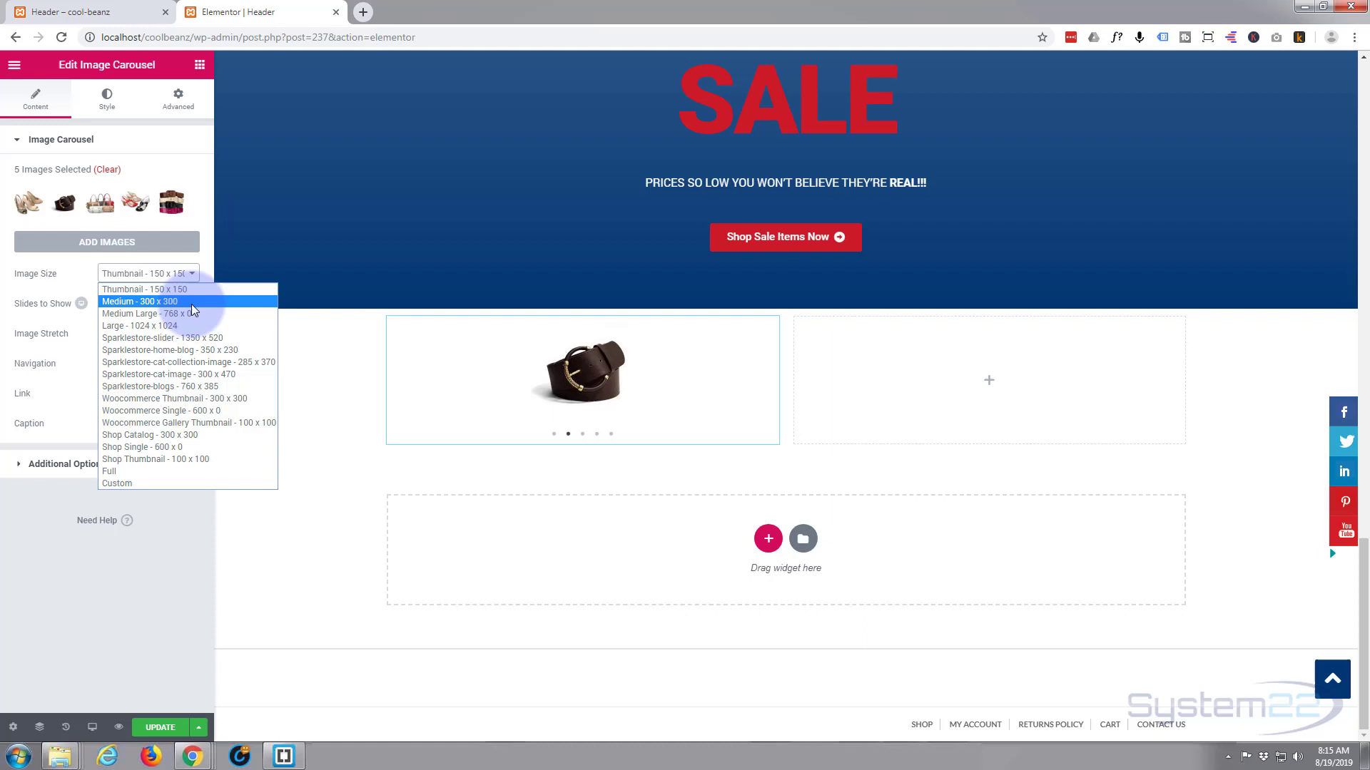
pyautogui.click(191, 303)
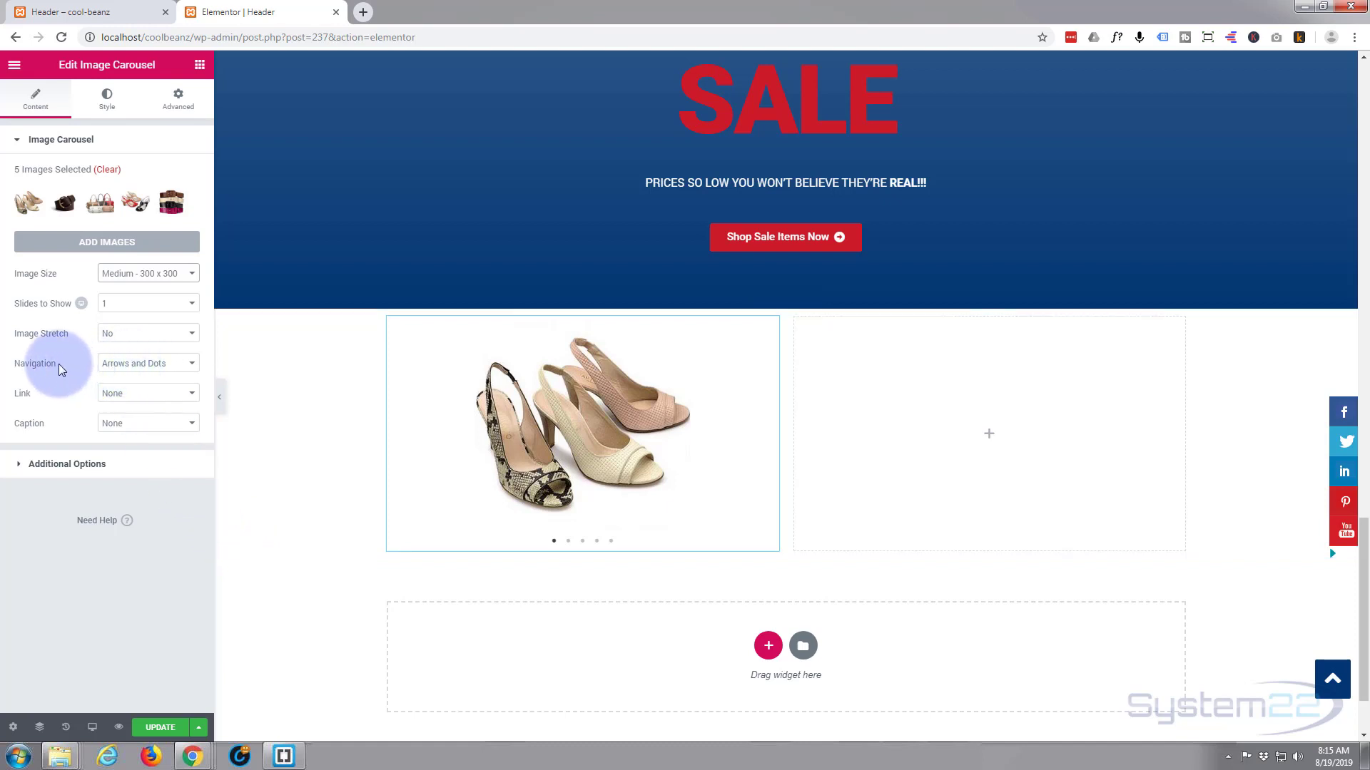
# Step: Set the carousel's Navigation to None and its Link to Custom URL
pyautogui.click(187, 365)
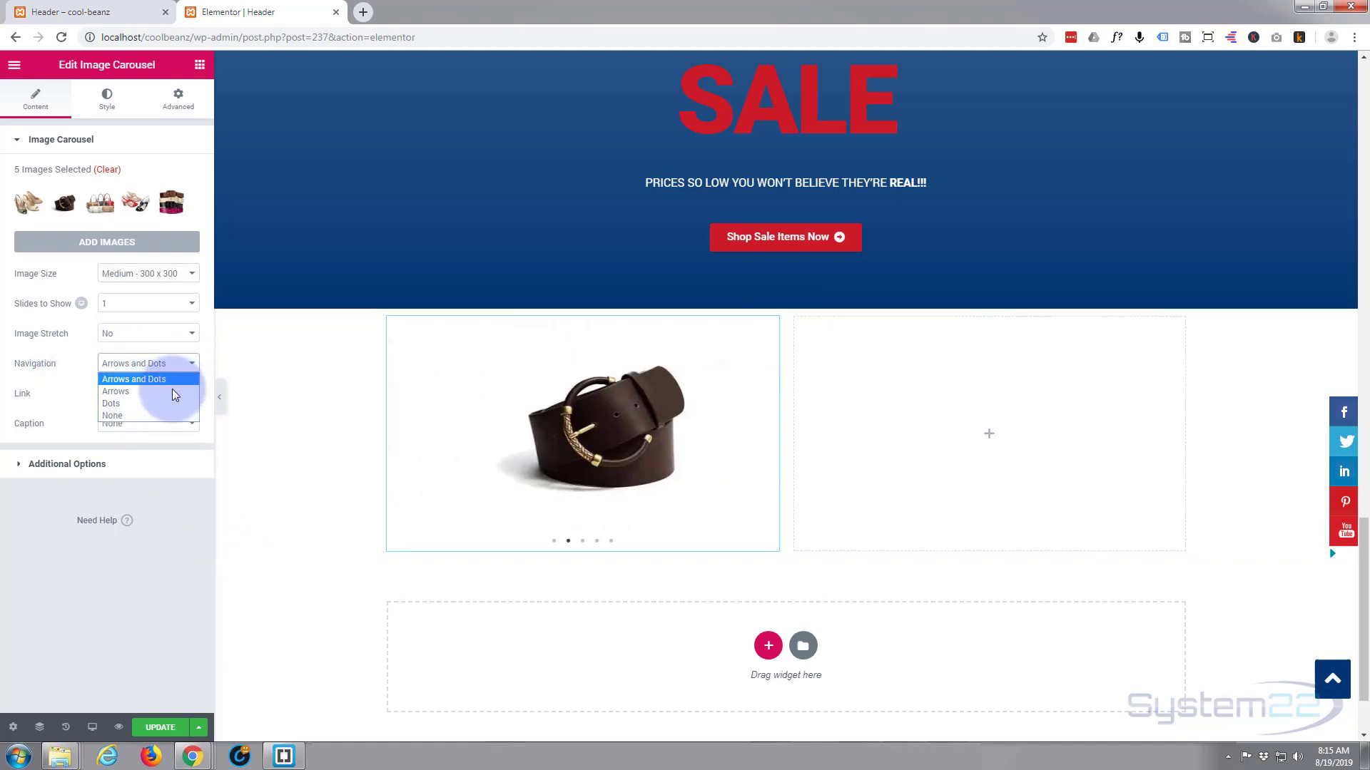
pyautogui.click(161, 416)
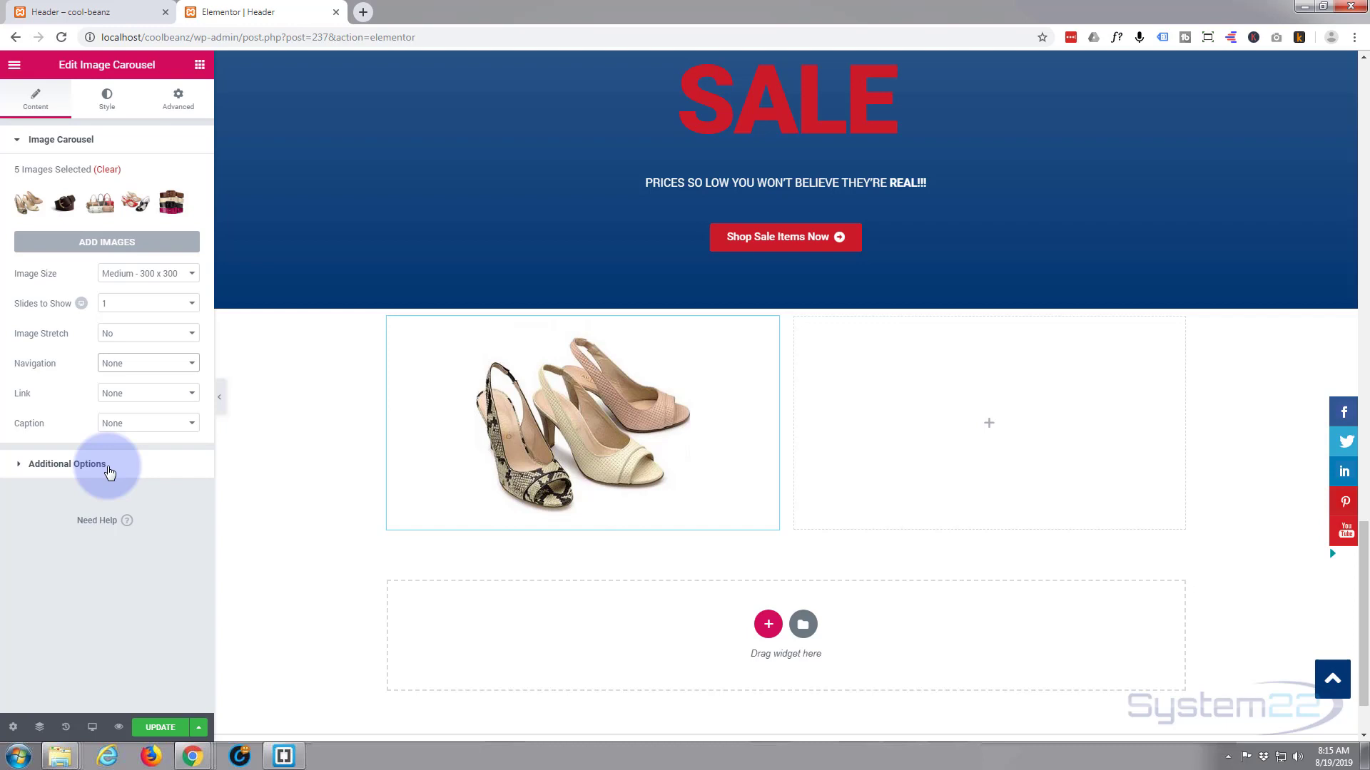
pyautogui.click(193, 396)
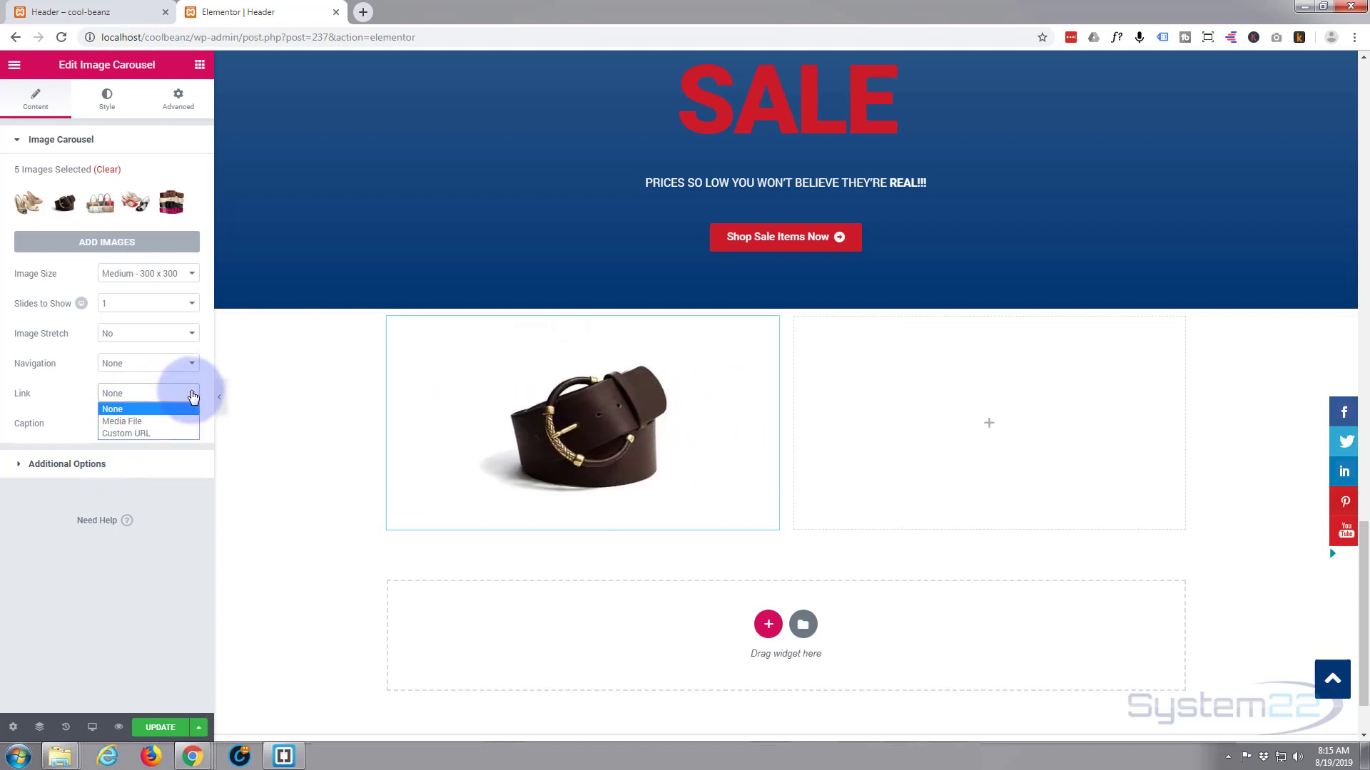
pyautogui.click(160, 434)
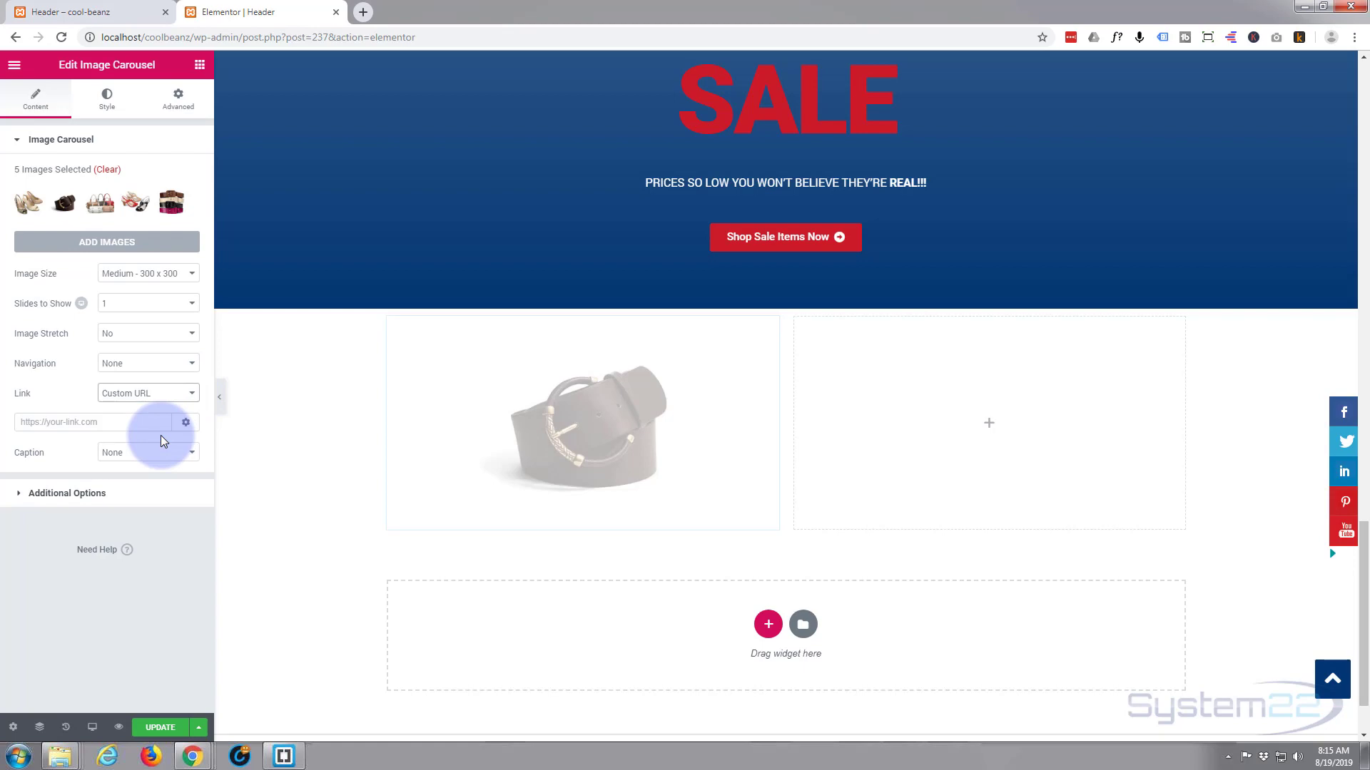
# Step: Copy the ON SALE menu link address from the live shop and return to the Elementor tab
pyautogui.click(121, 14)
pyautogui.scroll(10, 247, 254)
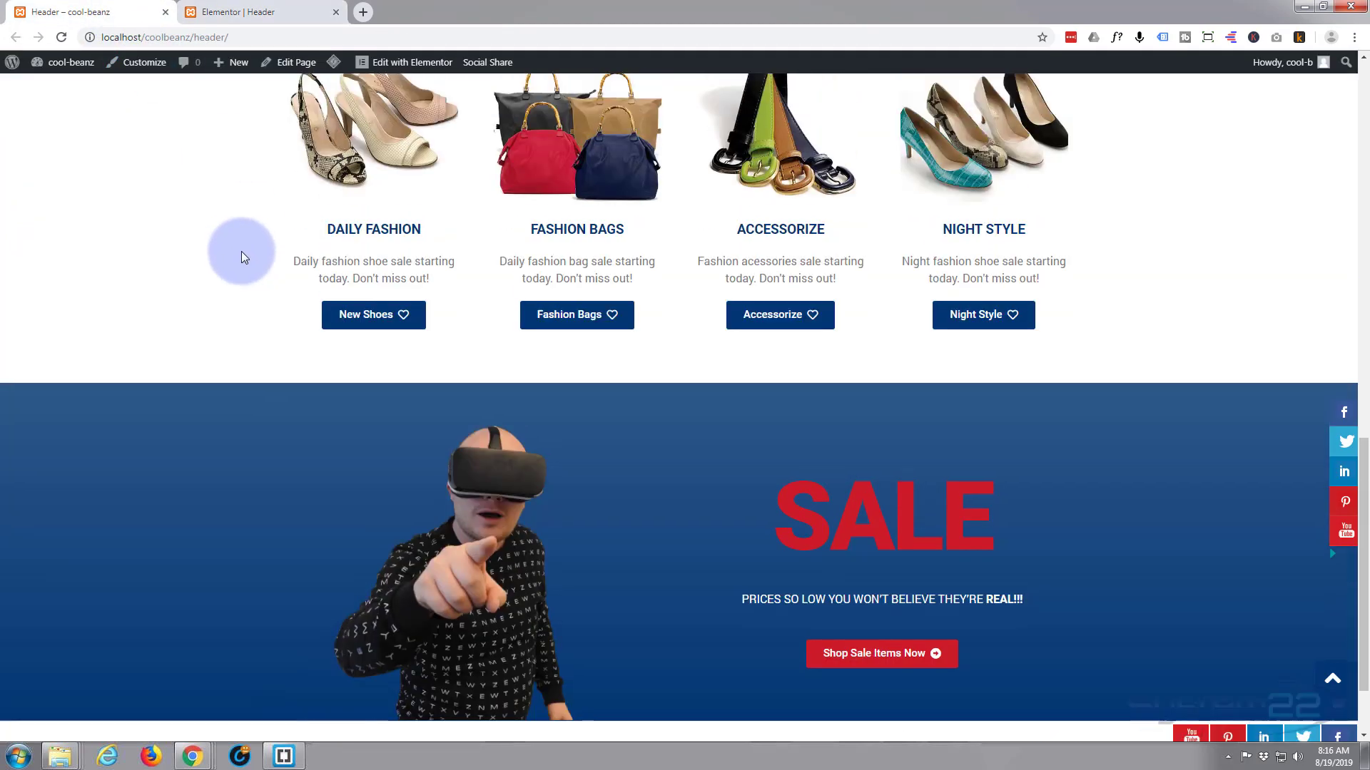
pyautogui.scroll(5, 256, 253)
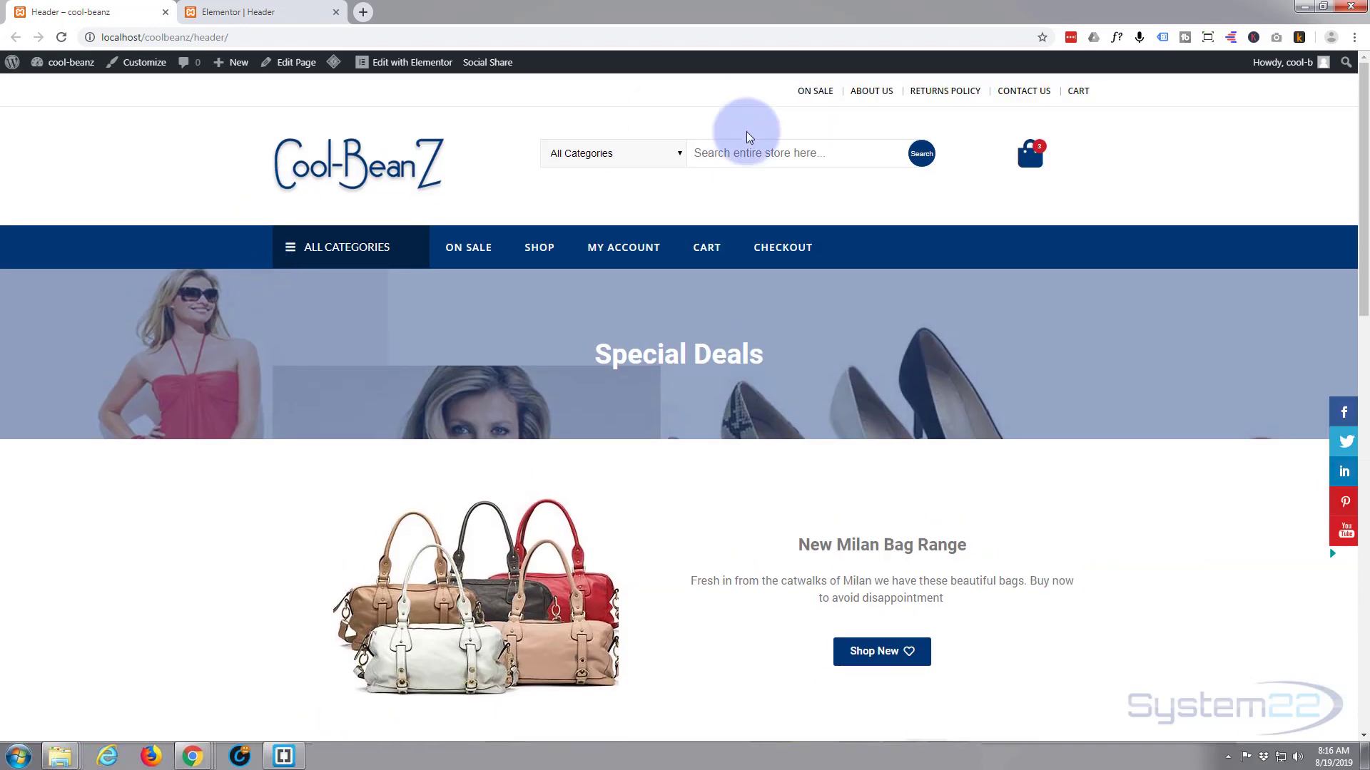
pyautogui.rightClick(812, 94)
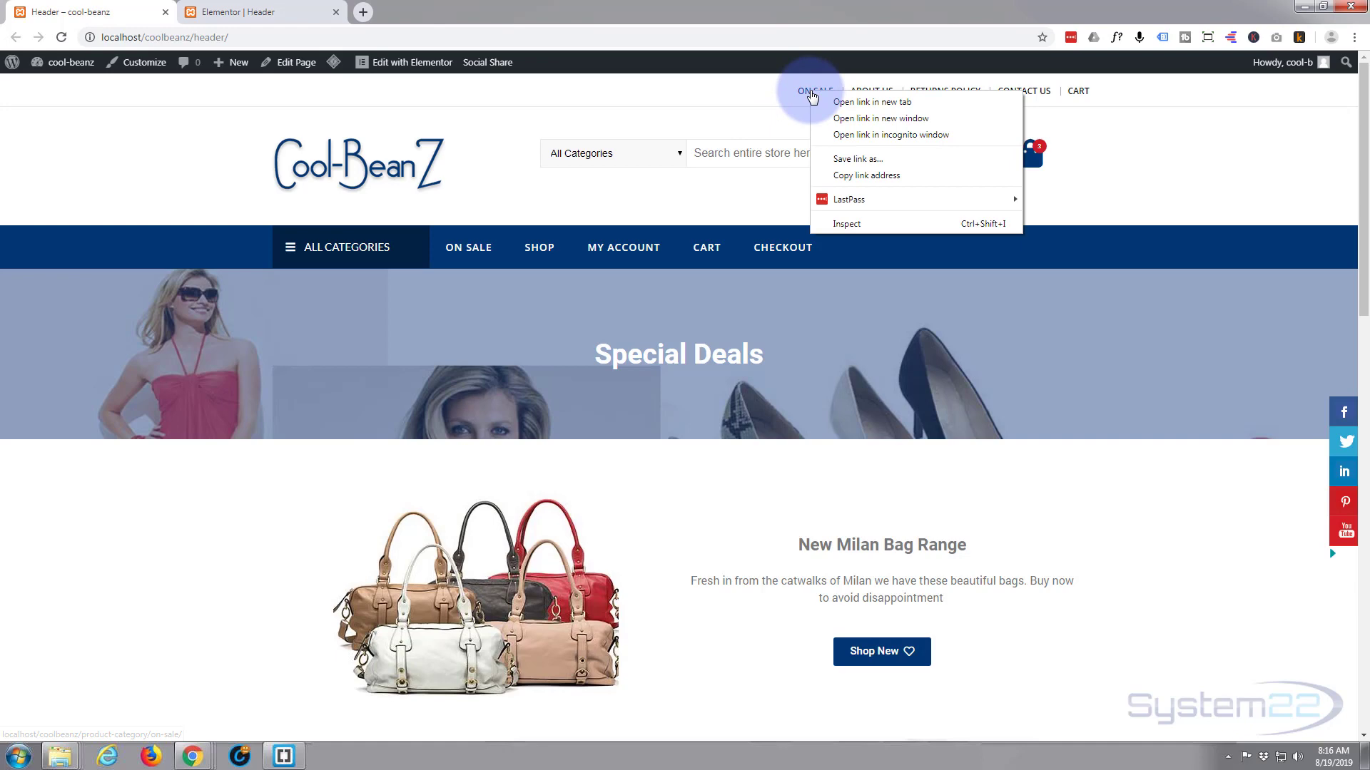
pyautogui.click(876, 183)
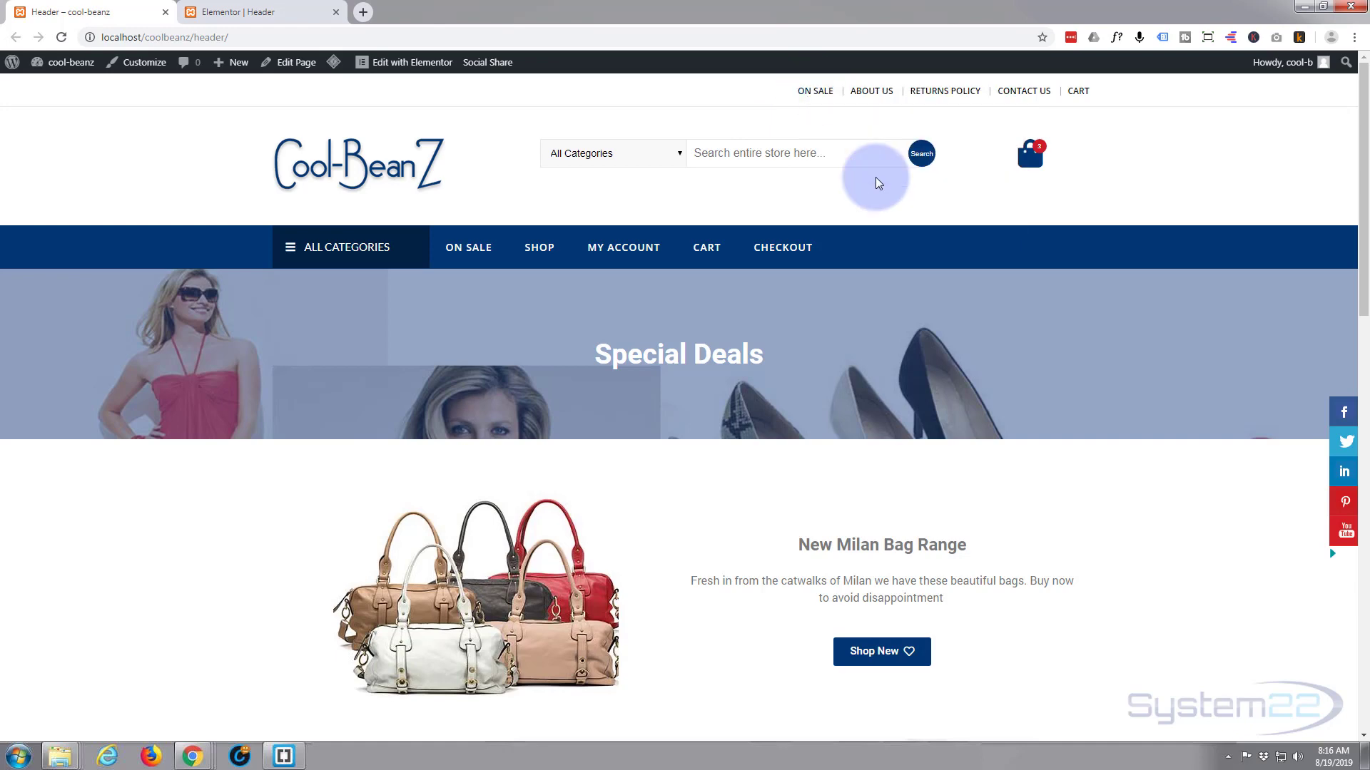
pyautogui.click(264, 12)
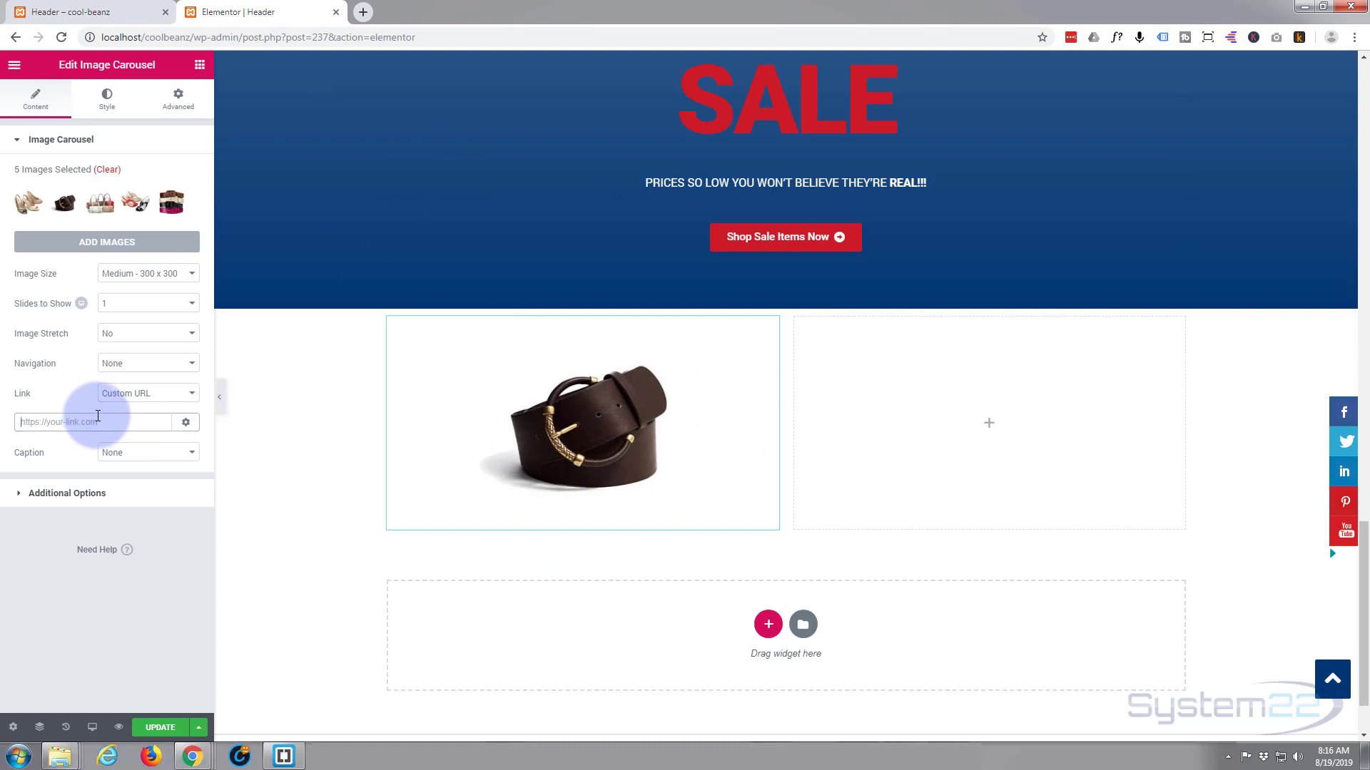
# Step: Paste the on-sale category URL into the Custom URL field and expand Additional Options
pyautogui.hotkey('ctrl', 'v')
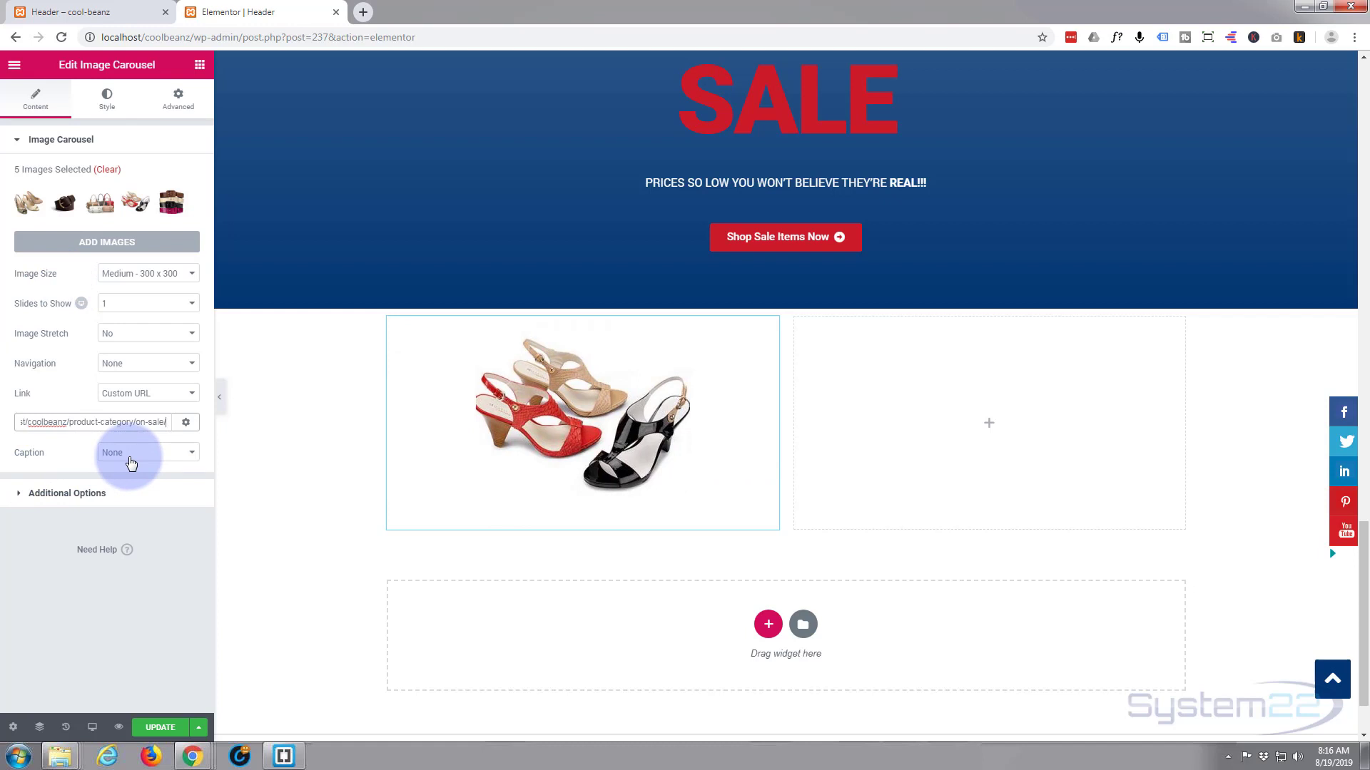
pyautogui.click(32, 493)
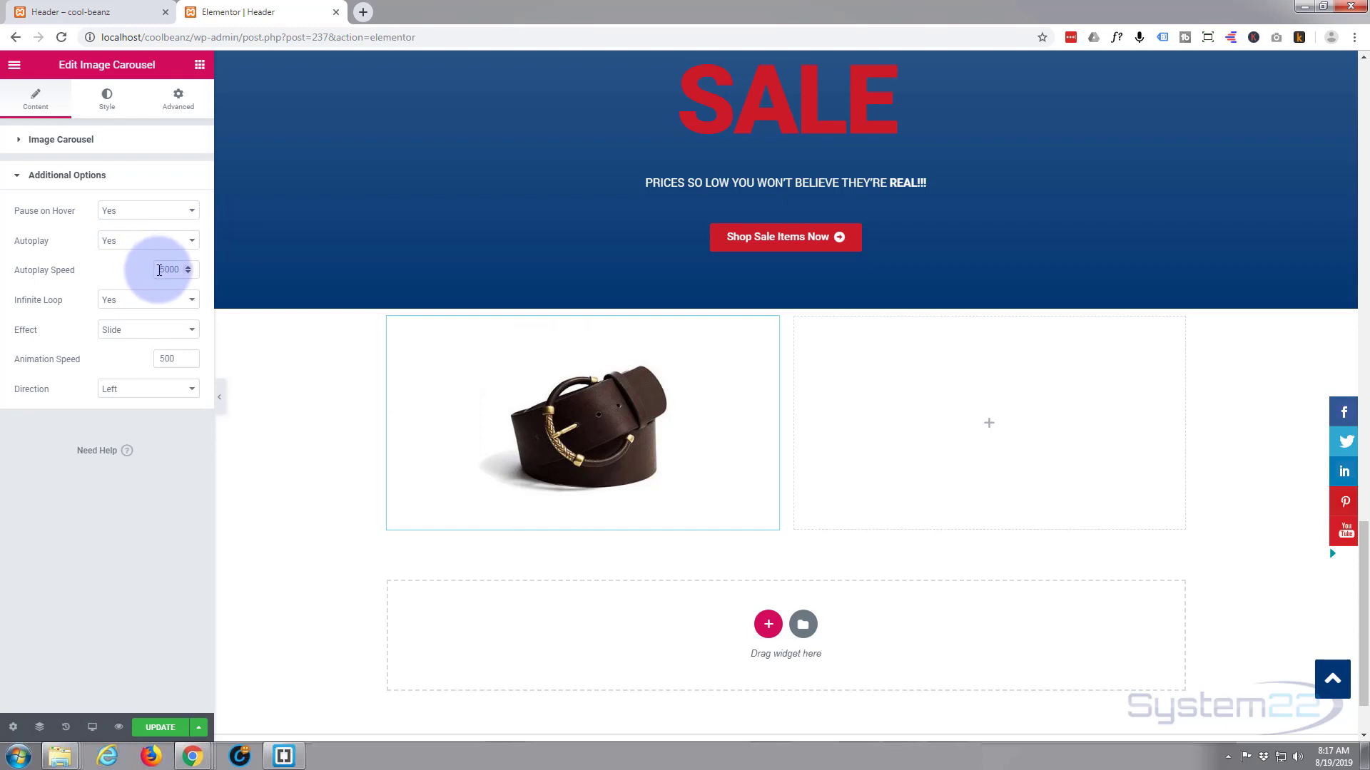
# Step: Set the carousel's Autoplay Speed to 3000 and its Effect to Fade
pyautogui.moveTo(159, 269); pyautogui.dragTo(164, 270)
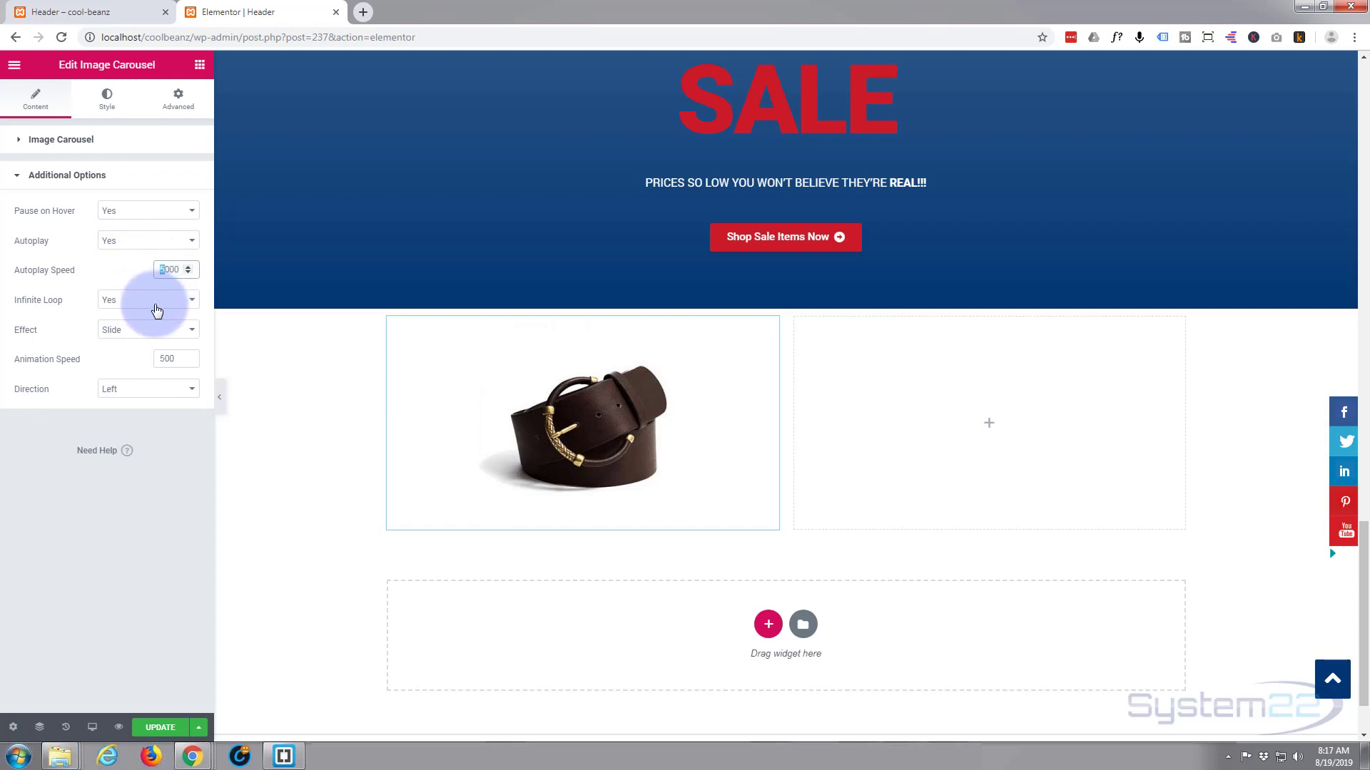
pyautogui.write('3')
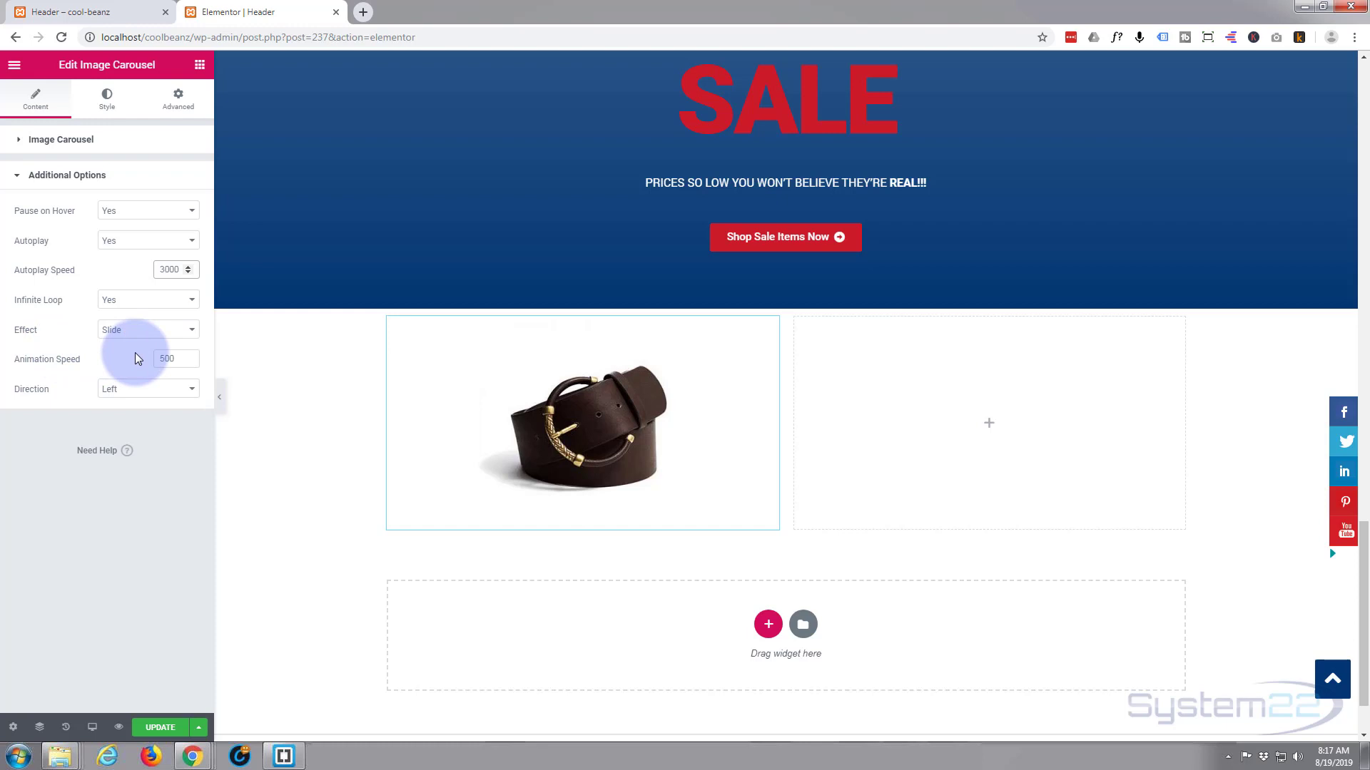
pyautogui.click(191, 331)
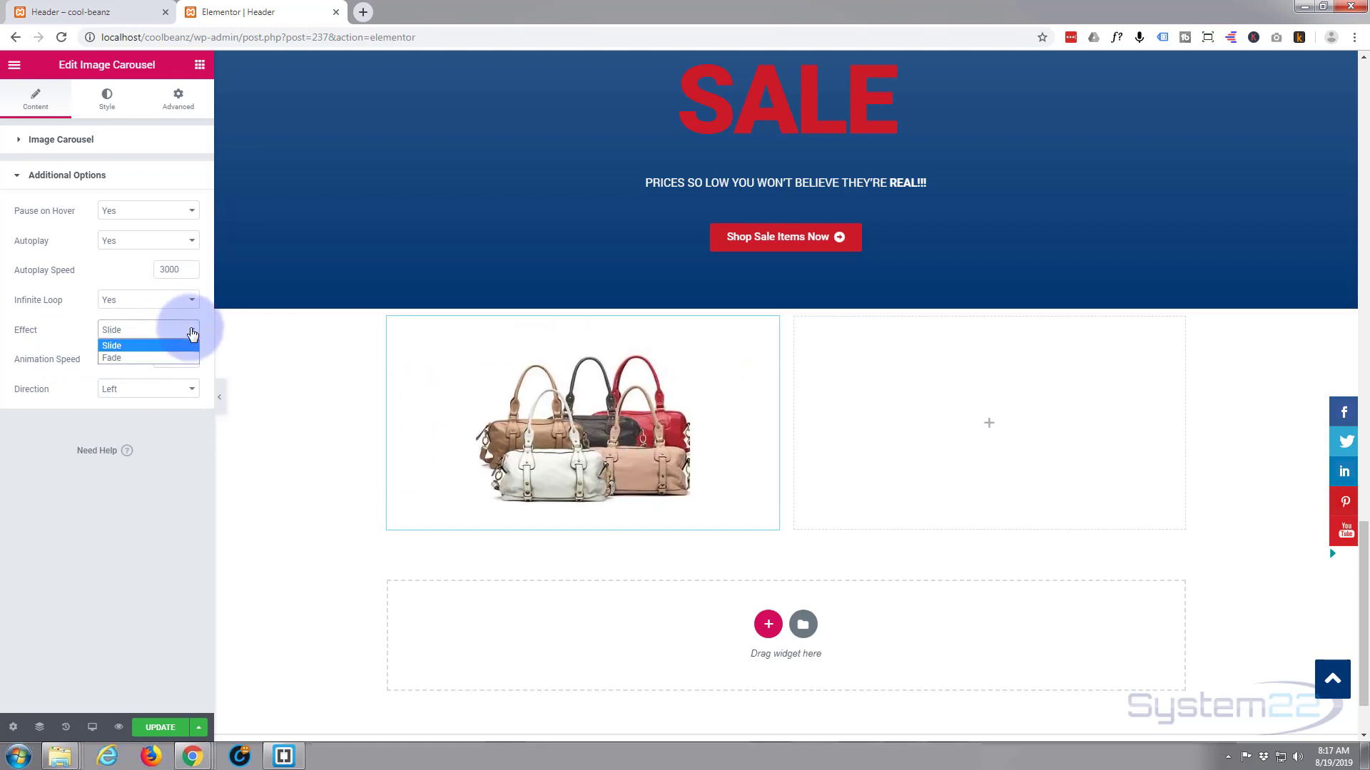
pyautogui.click(110, 357)
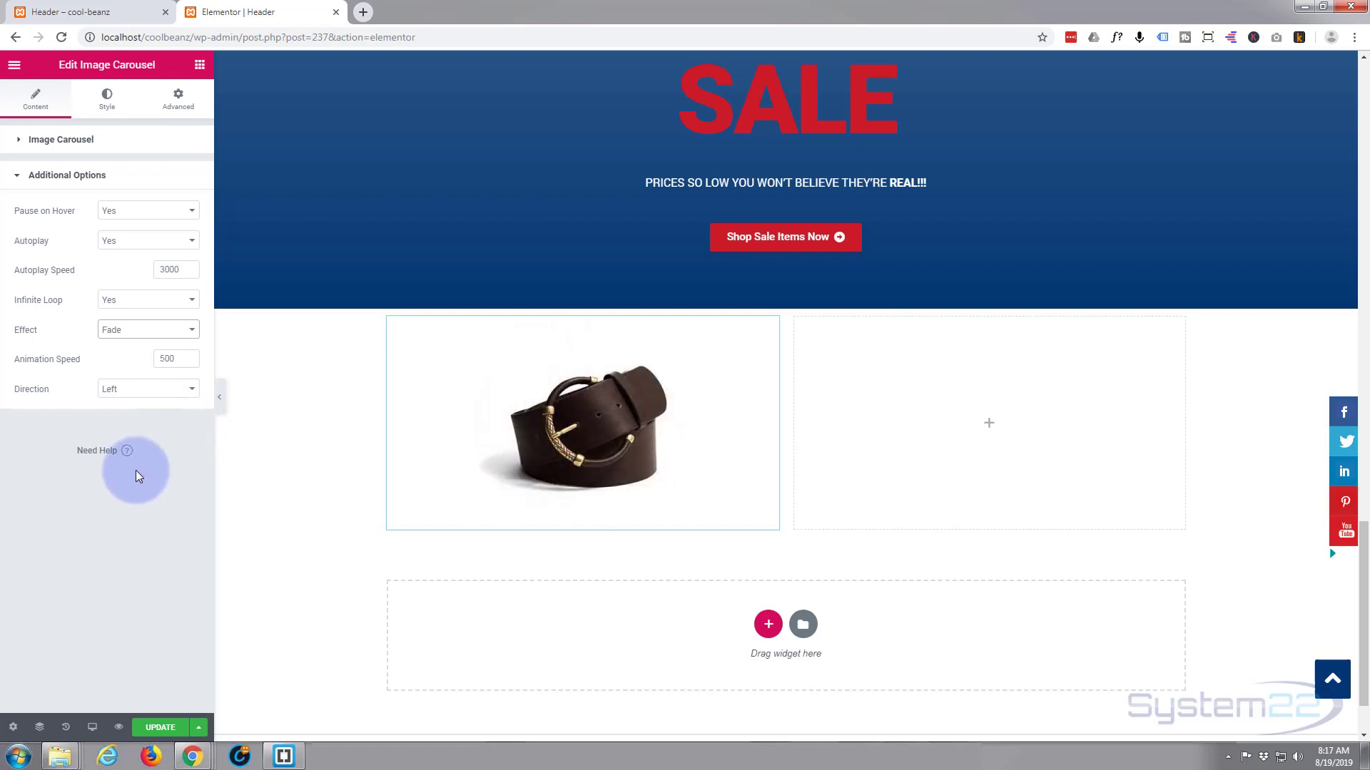
# Step: Set the carousel's Animation Speed to 1000
pyautogui.doubleClick(166, 359)
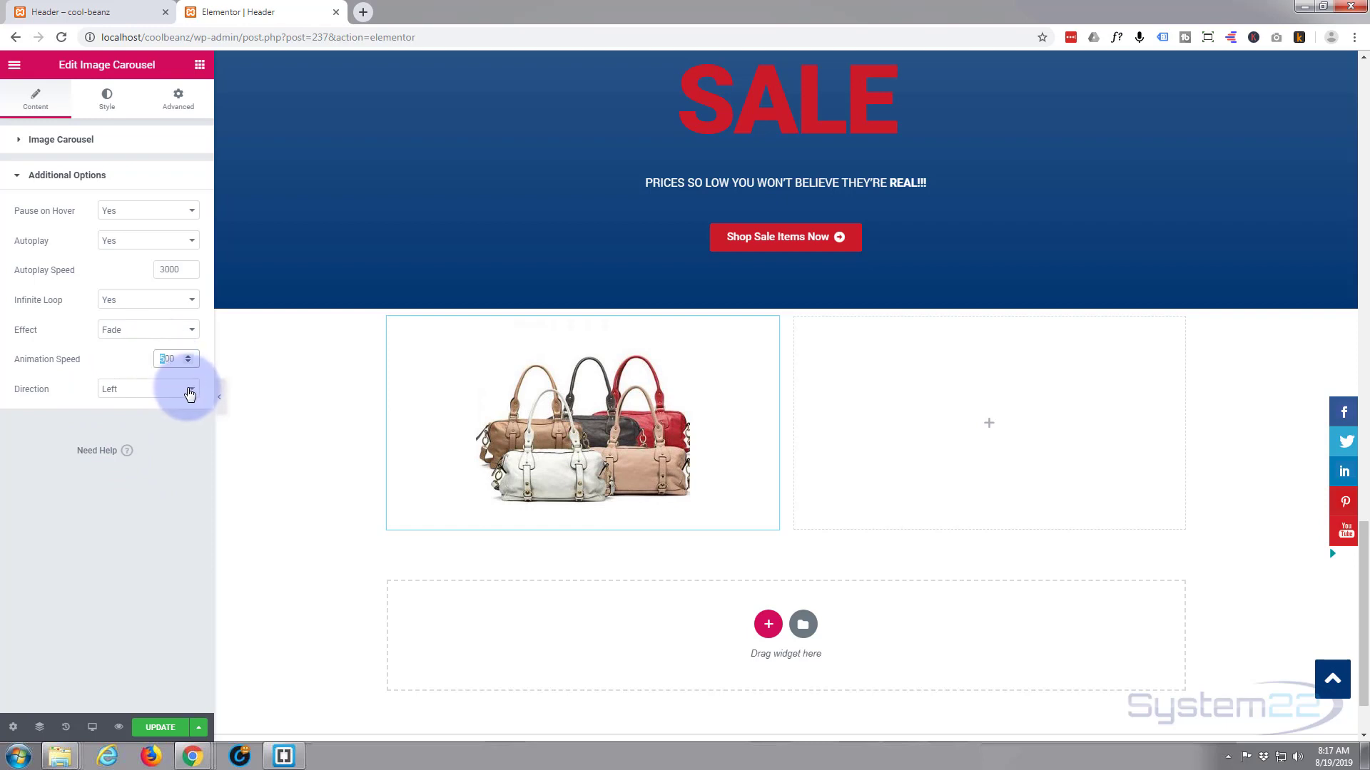
pyautogui.write('7')
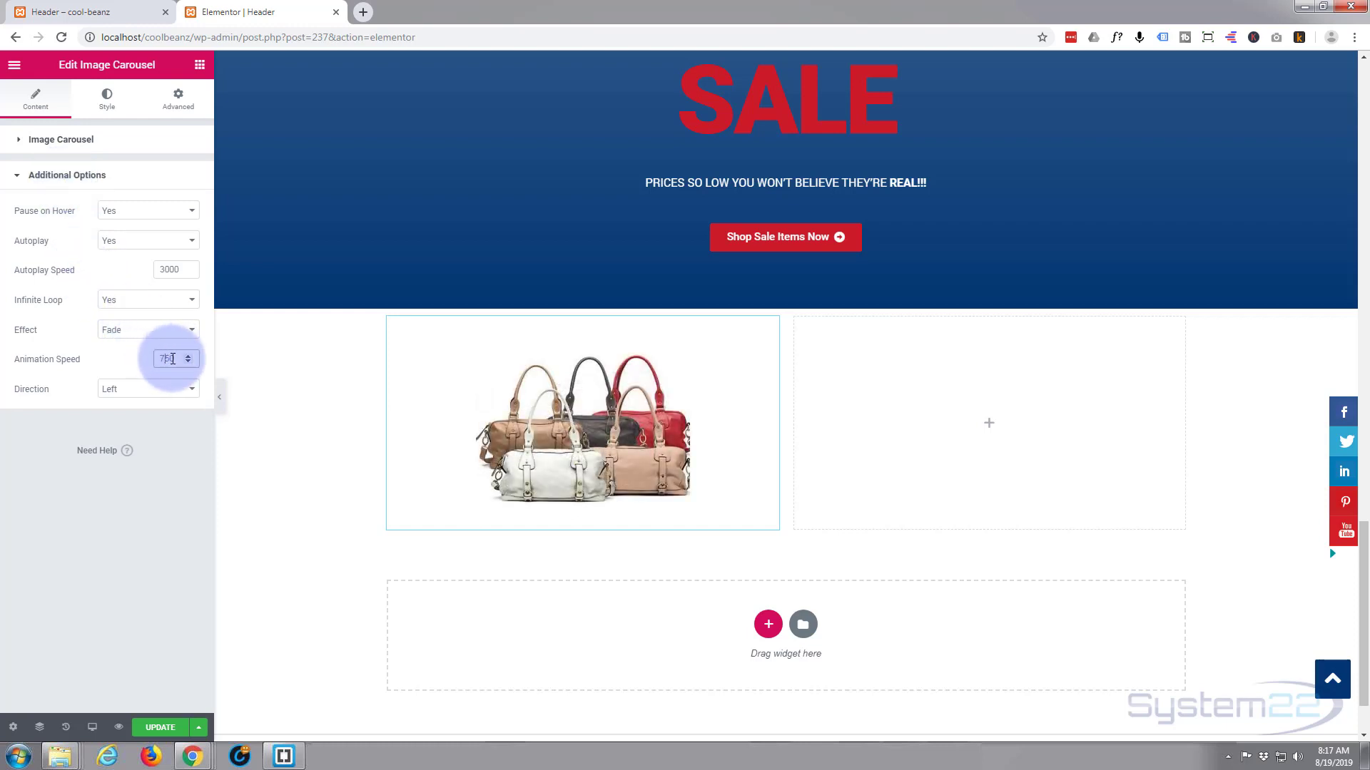
pyautogui.doubleClick(174, 358)
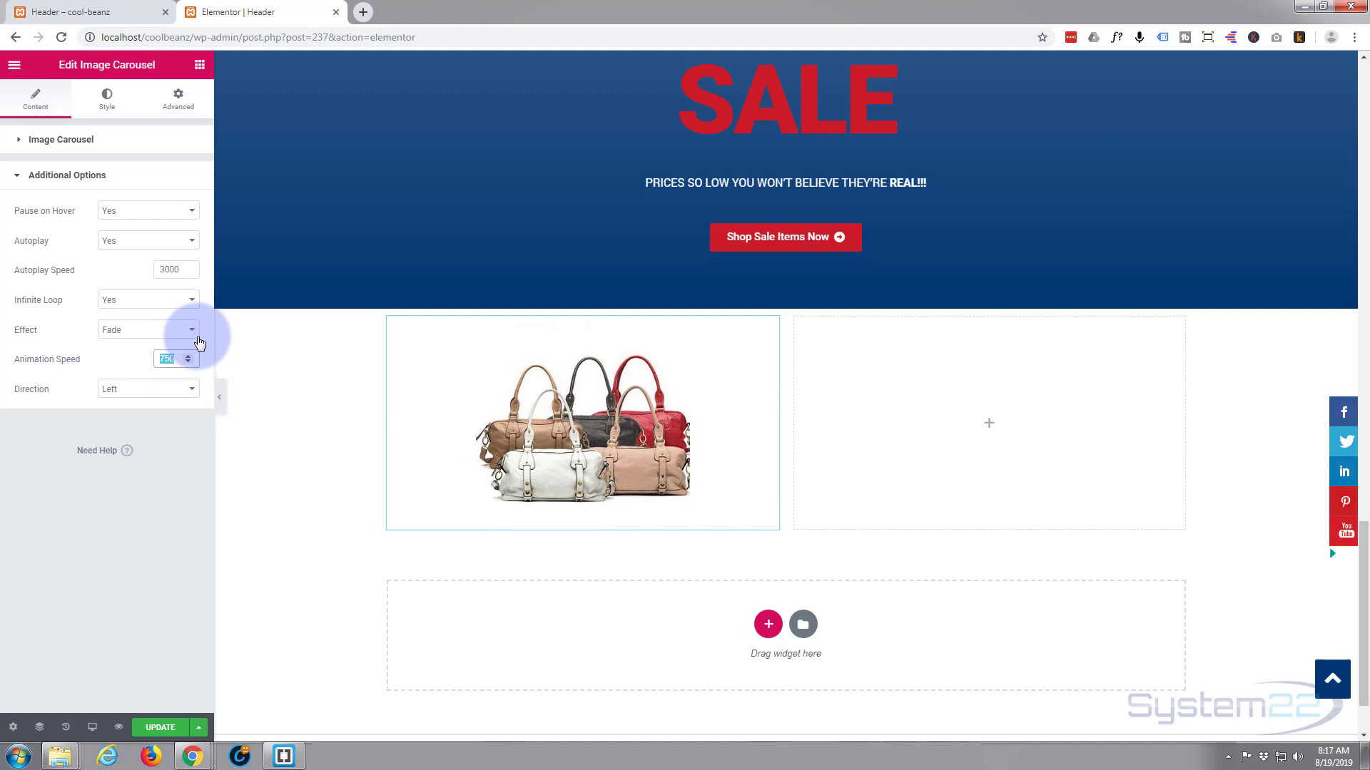
pyautogui.write('1000')
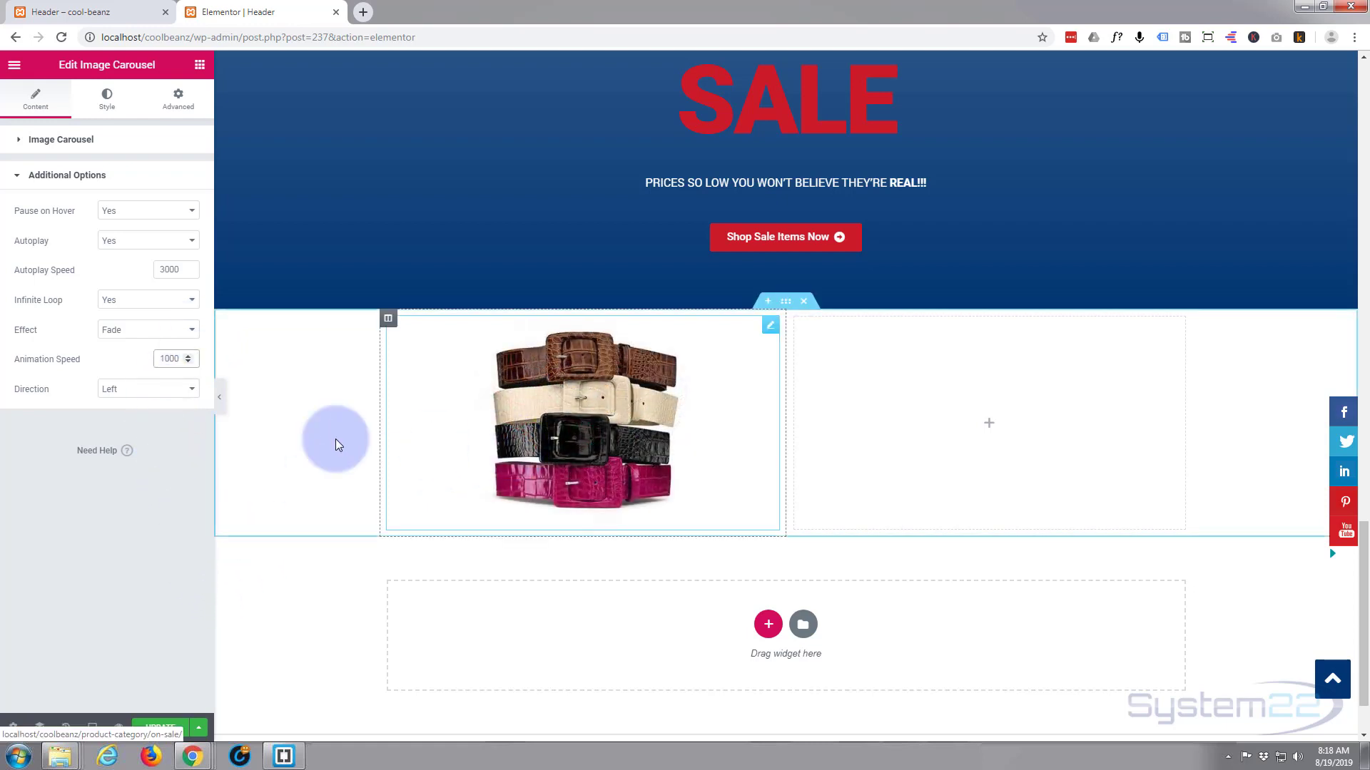
# Step: Review the carousel's Image border styling, then view its Advanced settings
pyautogui.click(120, 100)
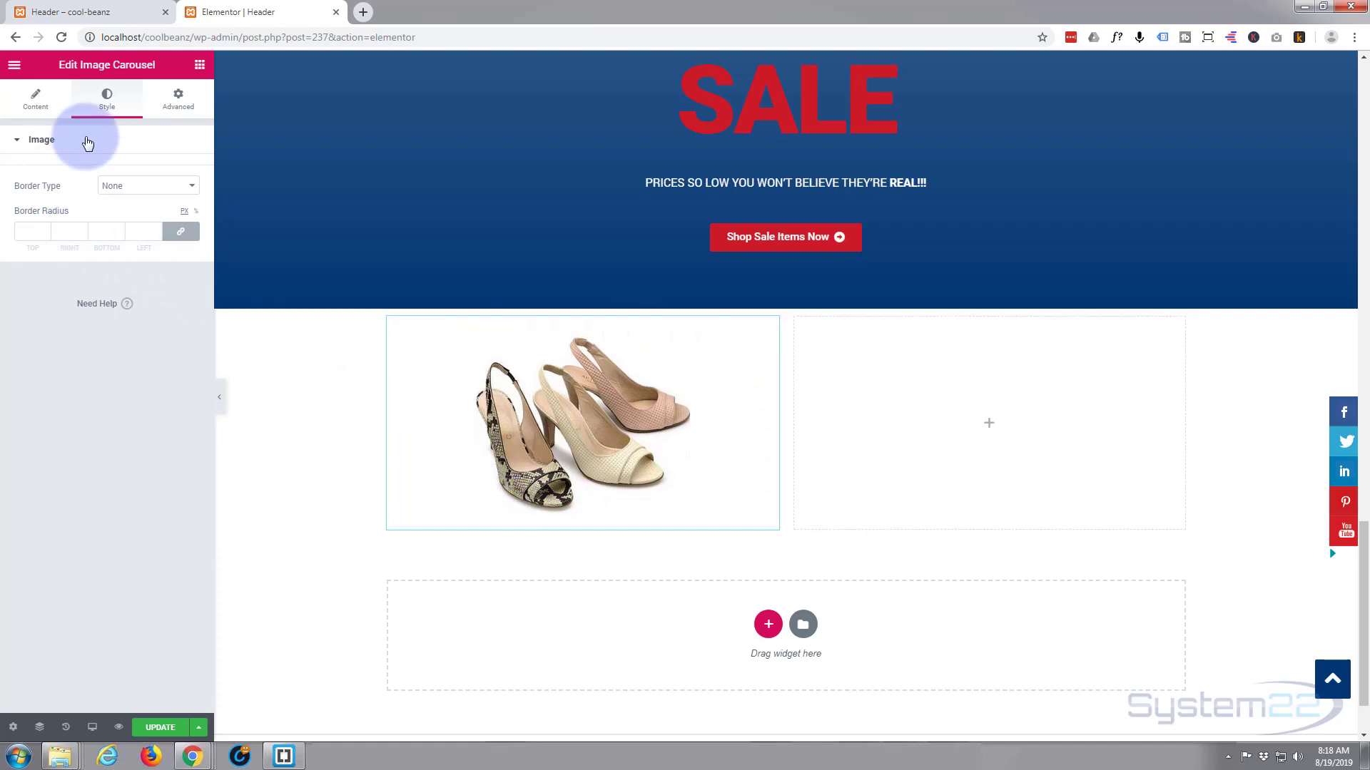
pyautogui.click(170, 102)
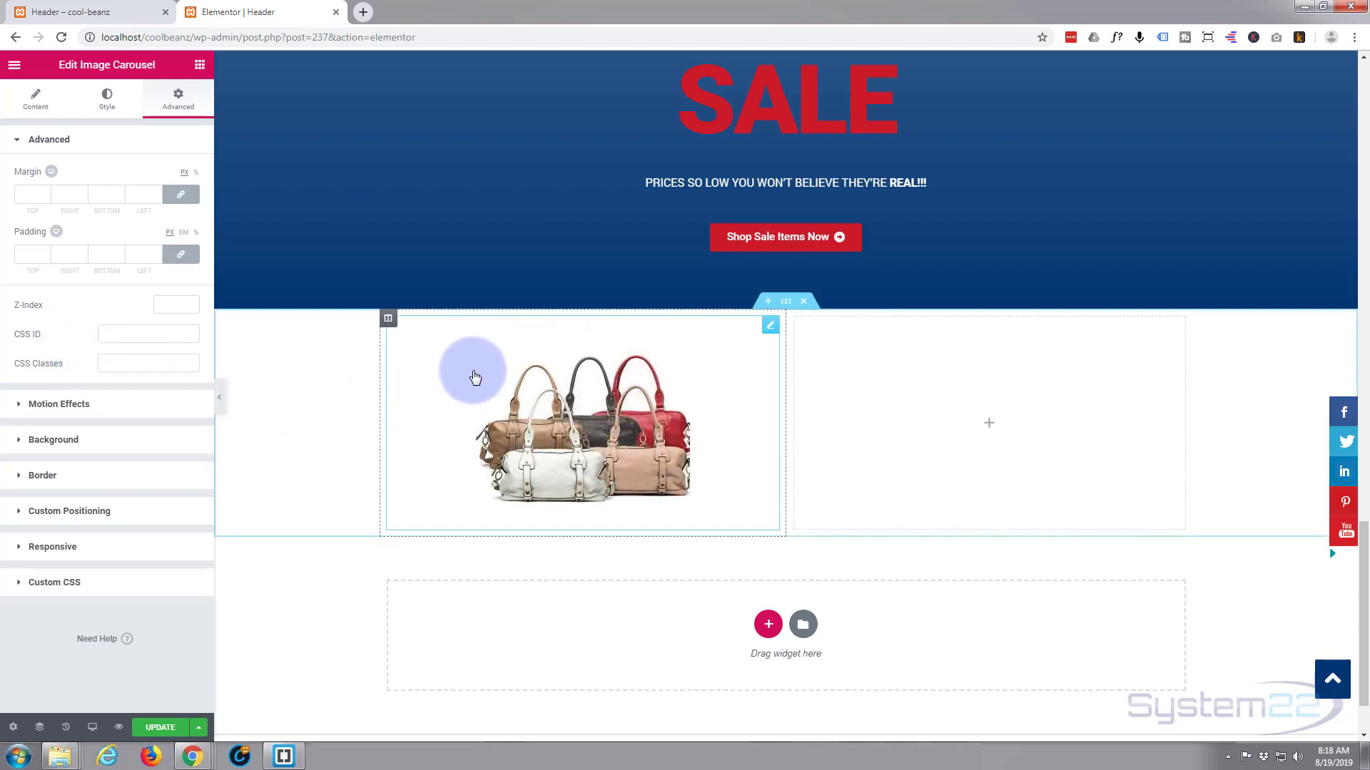
# Step: Review the carousel's Motion Effects, Background and Custom Positioning settings
pyautogui.click(23, 404)
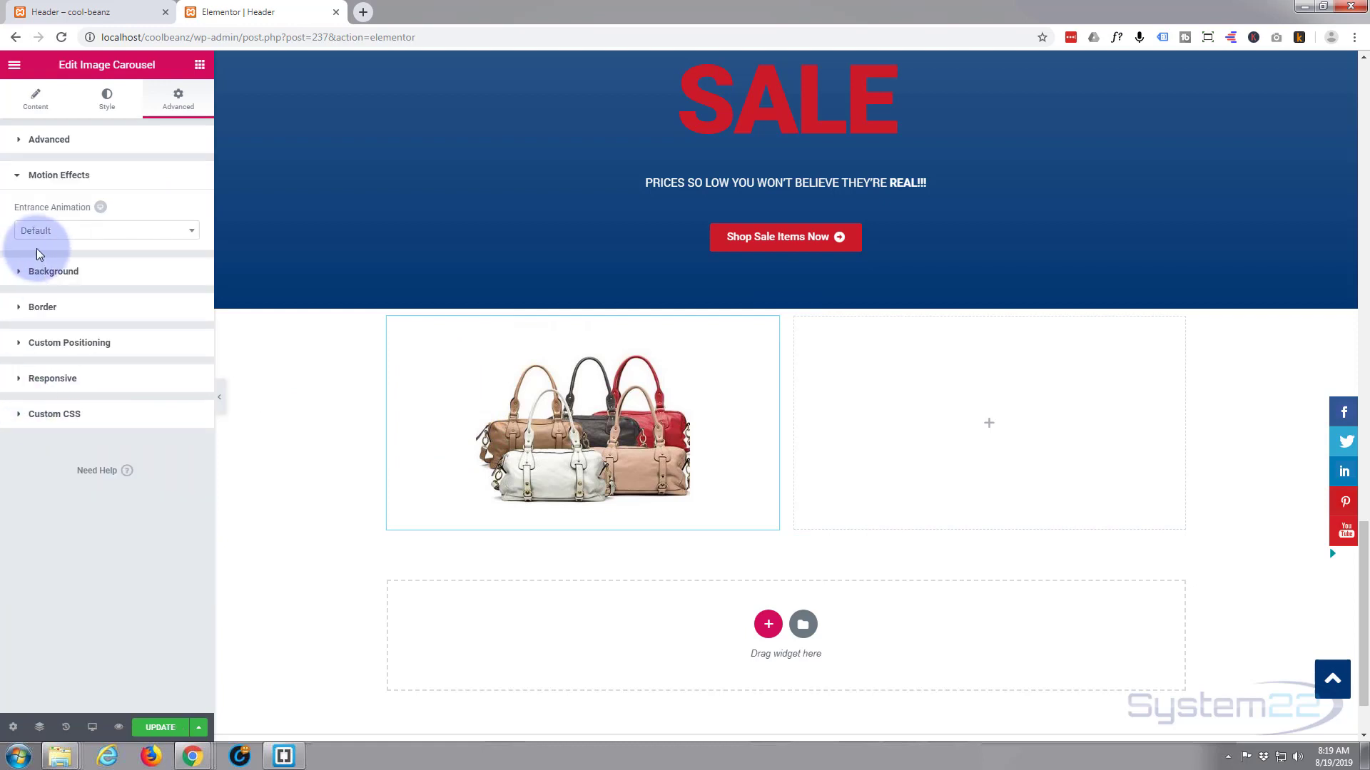
pyautogui.click(16, 182)
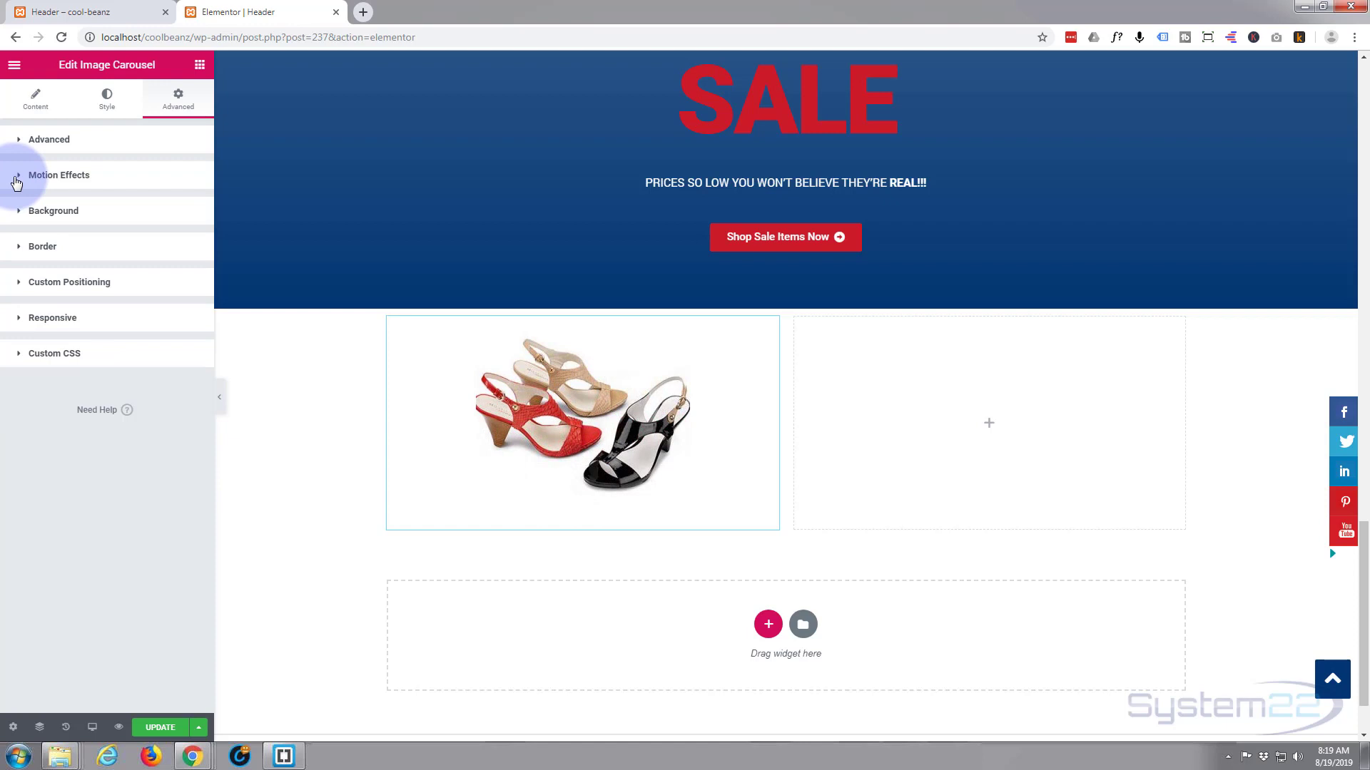
pyautogui.click(21, 211)
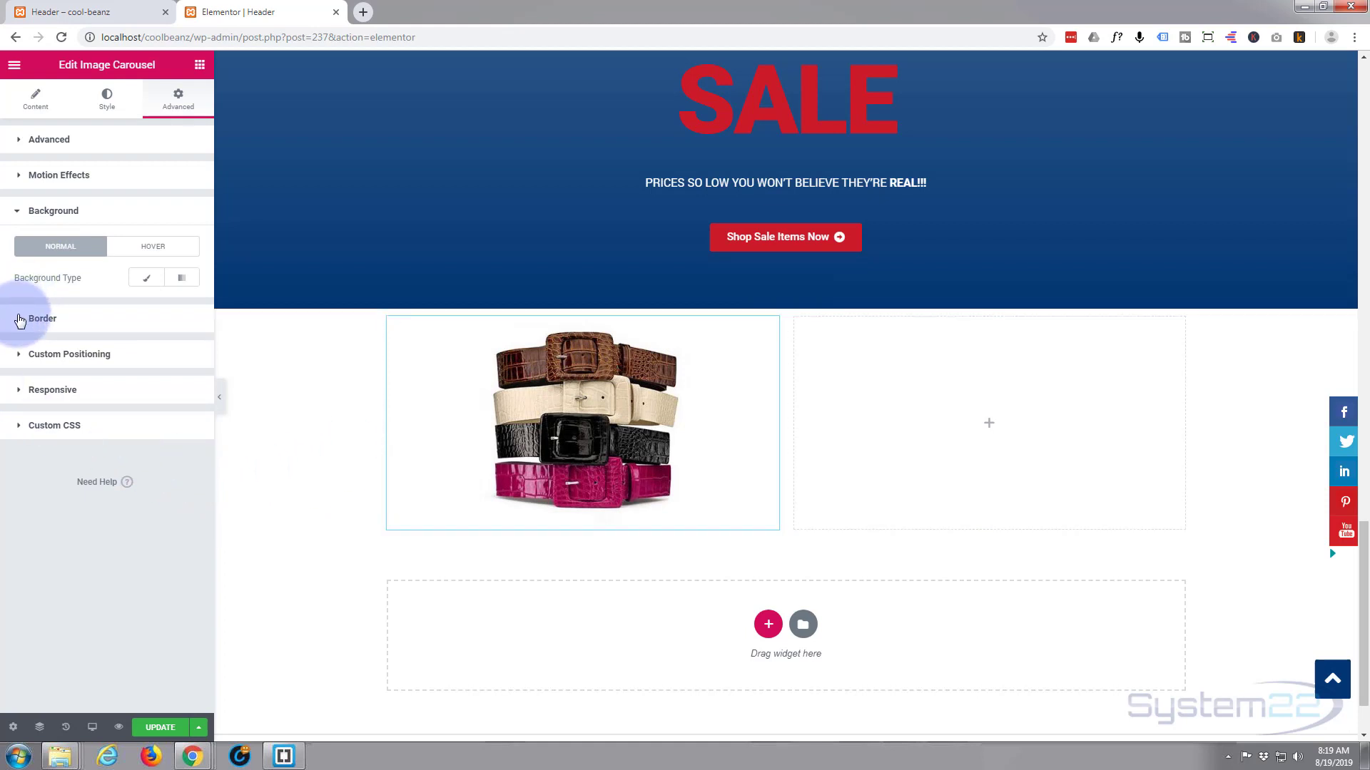
pyautogui.click(18, 357)
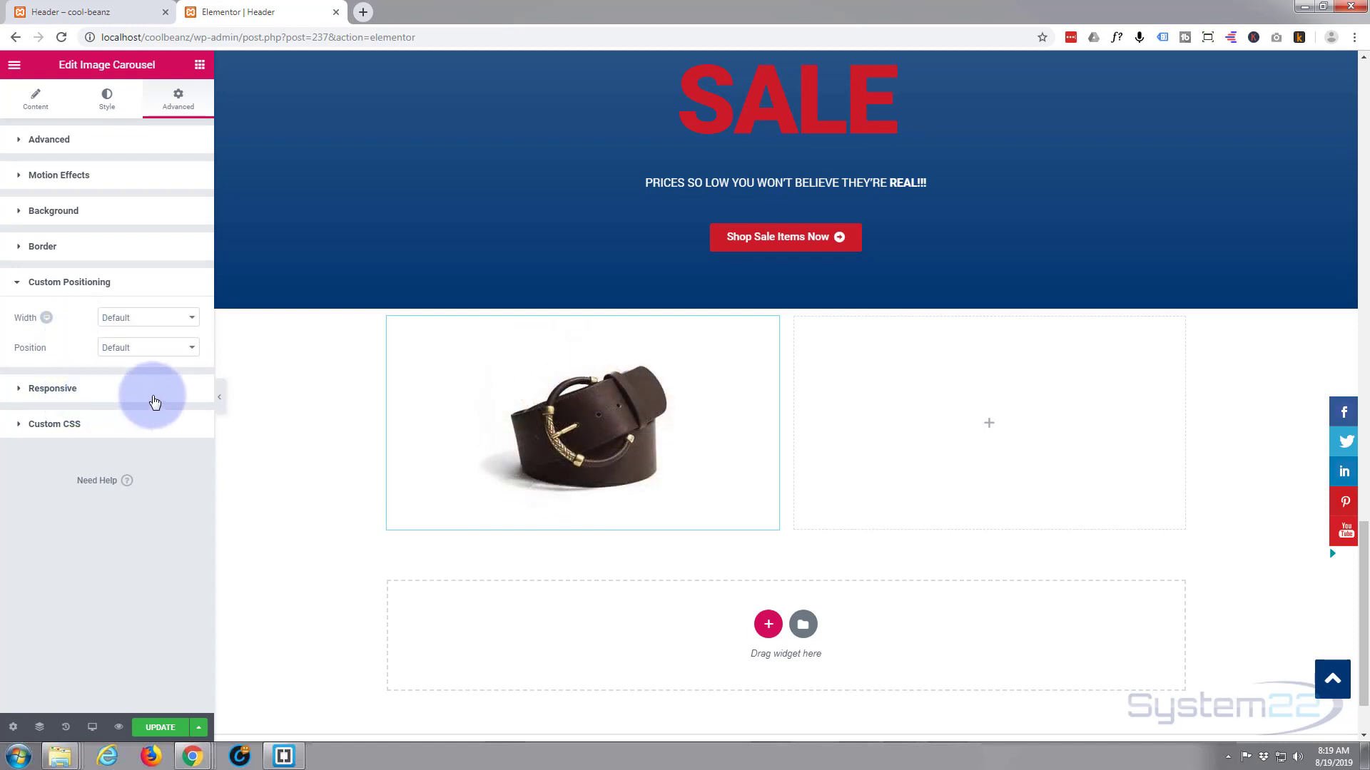
# Step: Check the Responsive and Custom CSS options, then save the page with UPDATE
pyautogui.click(129, 389)
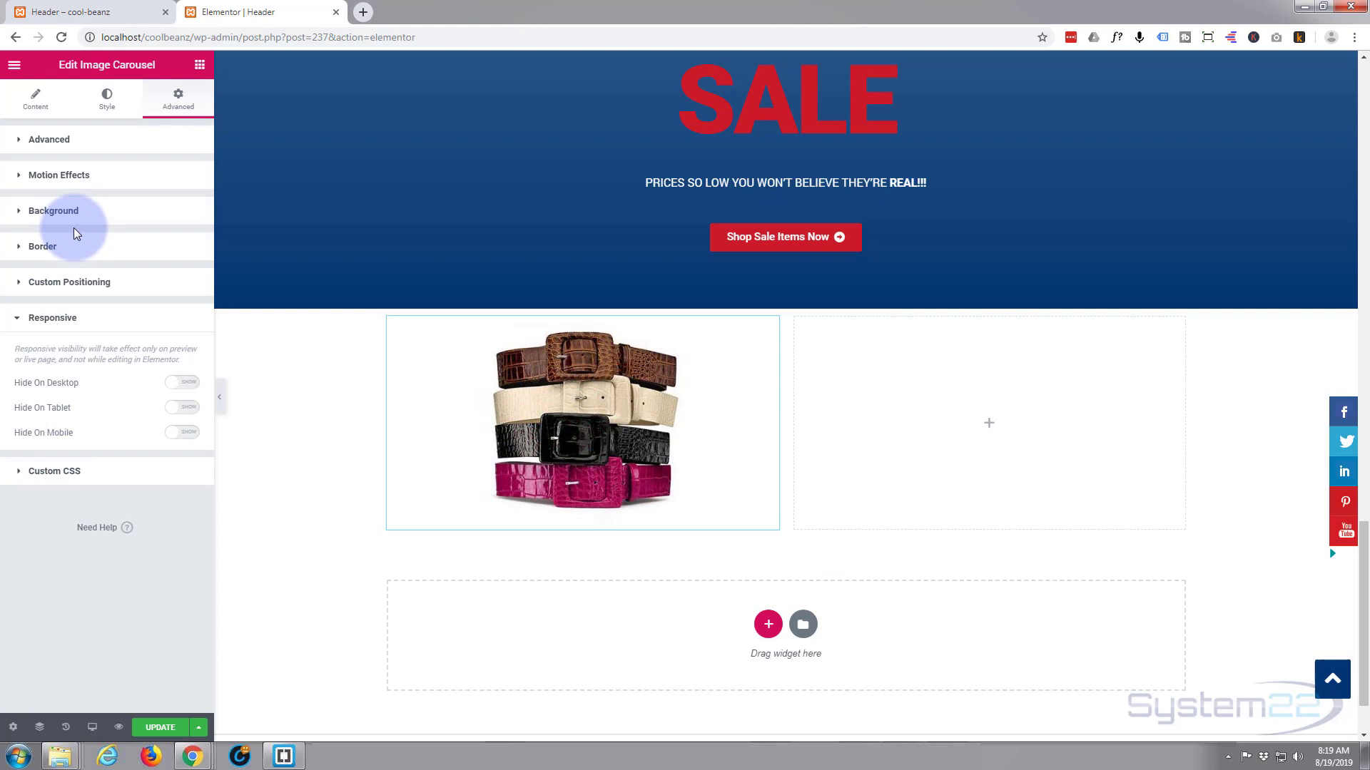
pyautogui.click(46, 471)
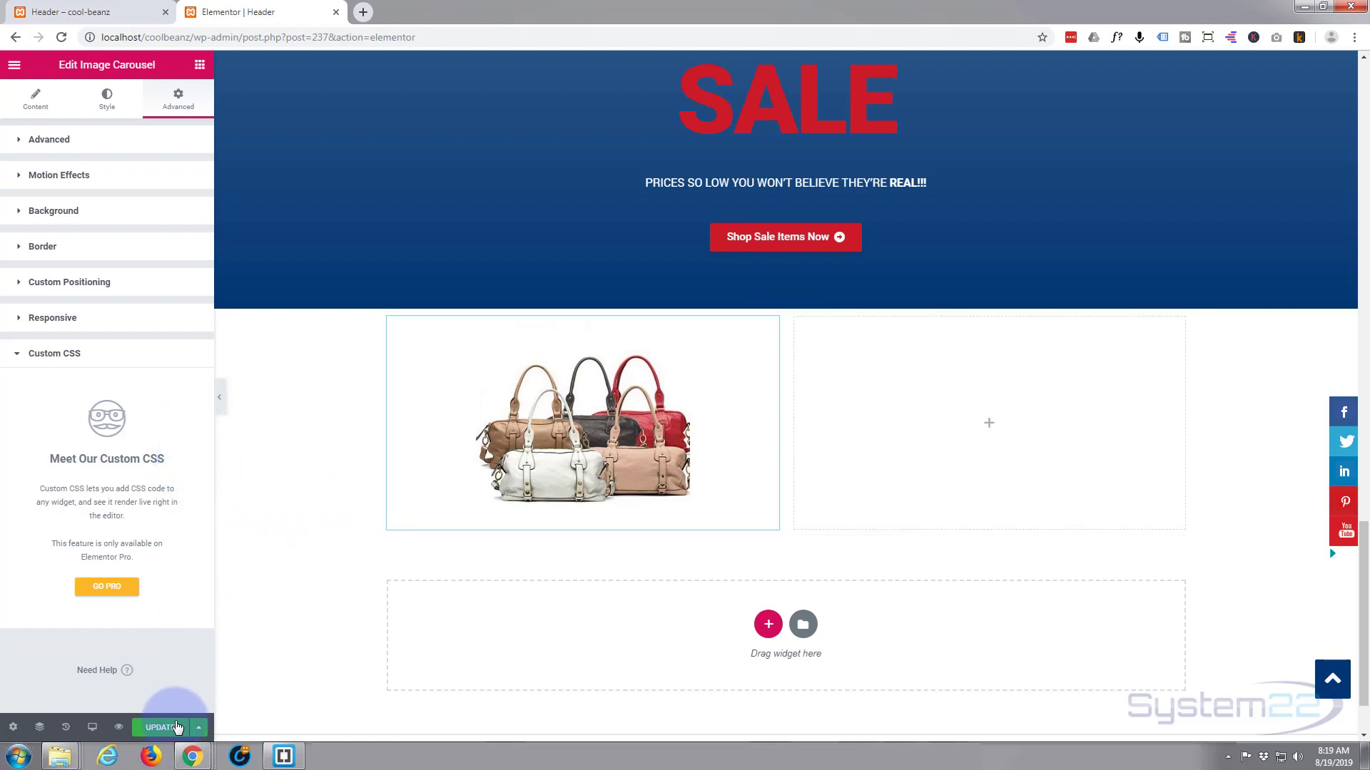
pyautogui.click(175, 727)
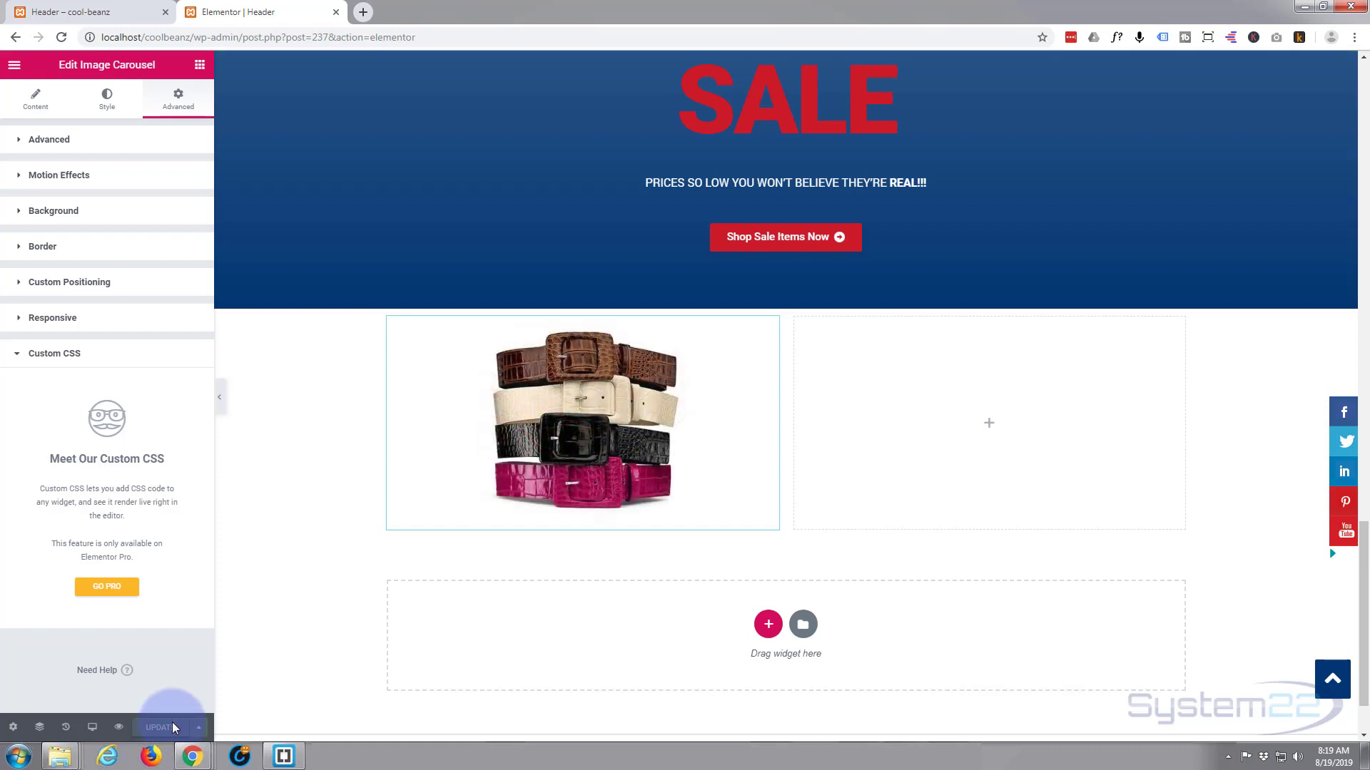
# Step: Preview the Header page in a new tab and scroll down toward the SALE banner
pyautogui.click(119, 729)
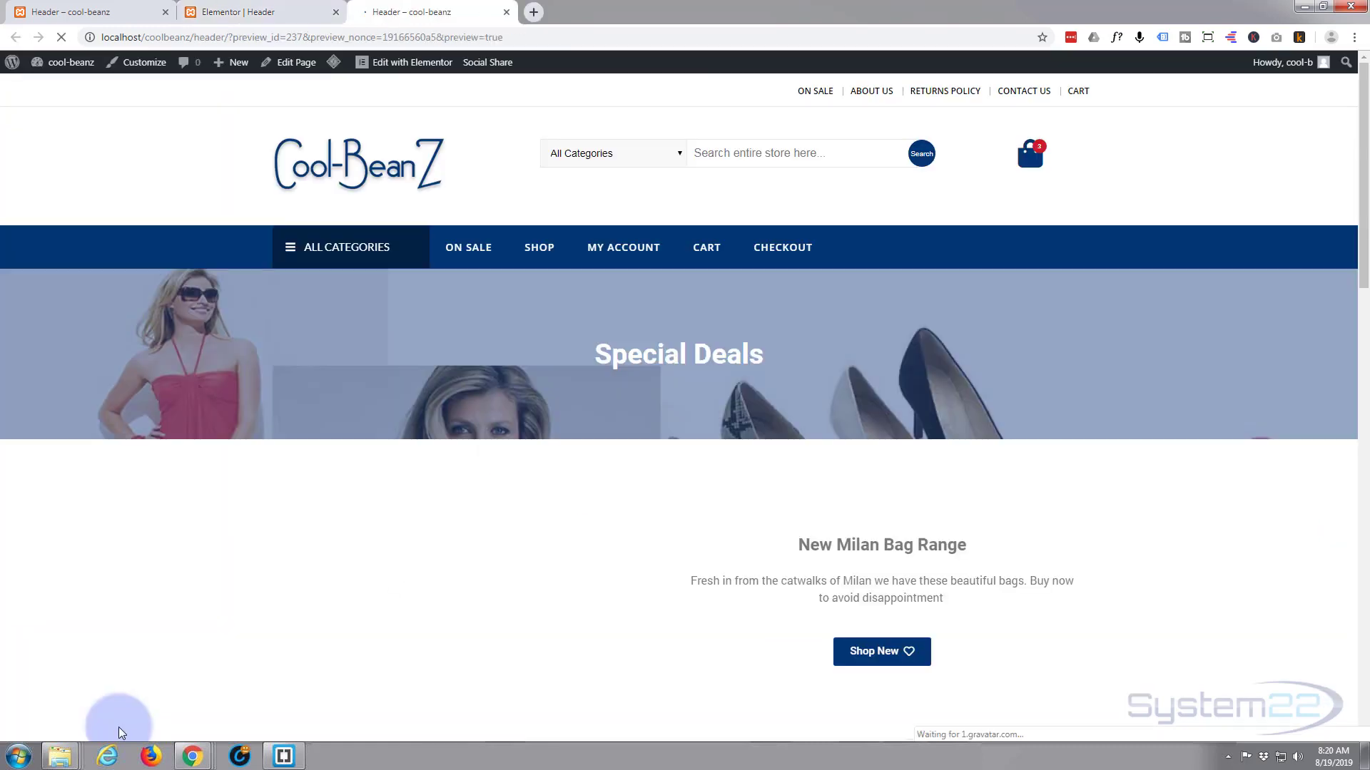
pyautogui.scroll(-10, 10, 350)
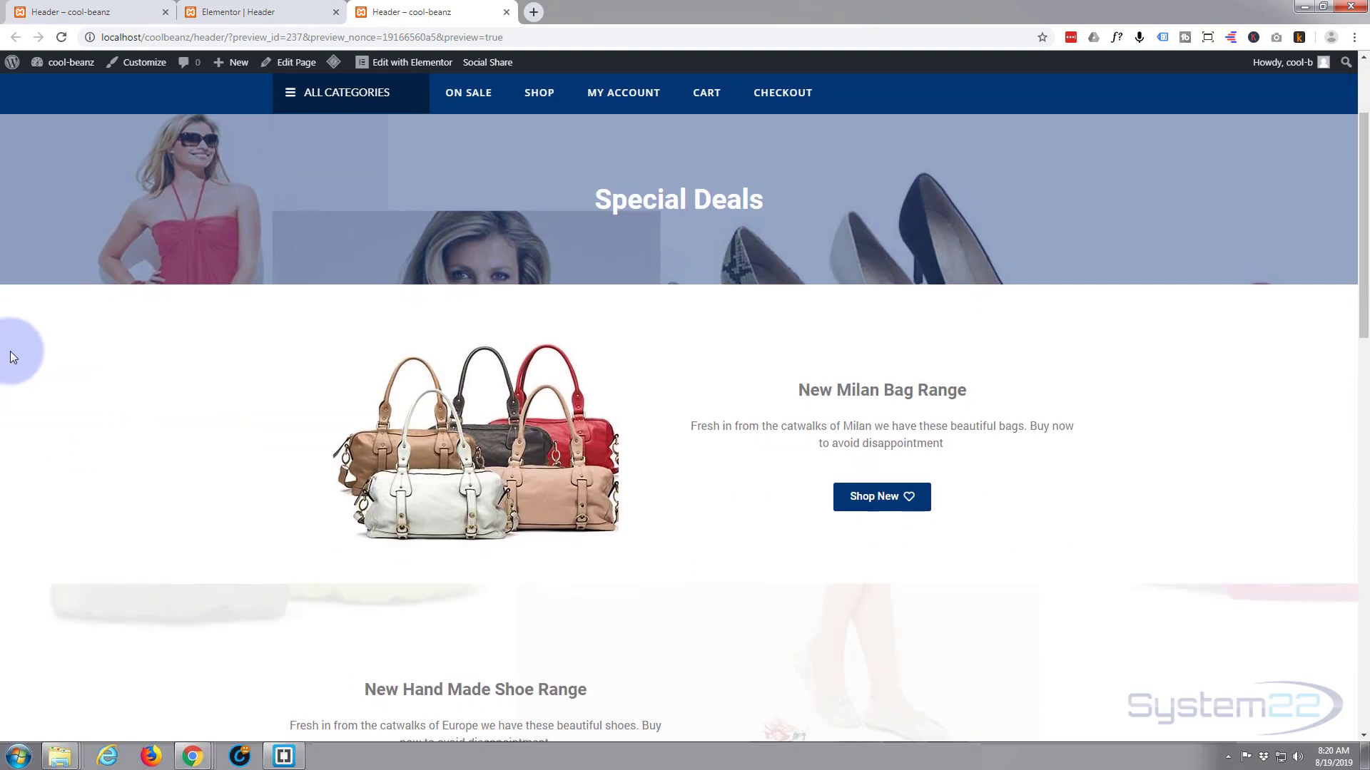
pyautogui.scroll(-7, 11, 351)
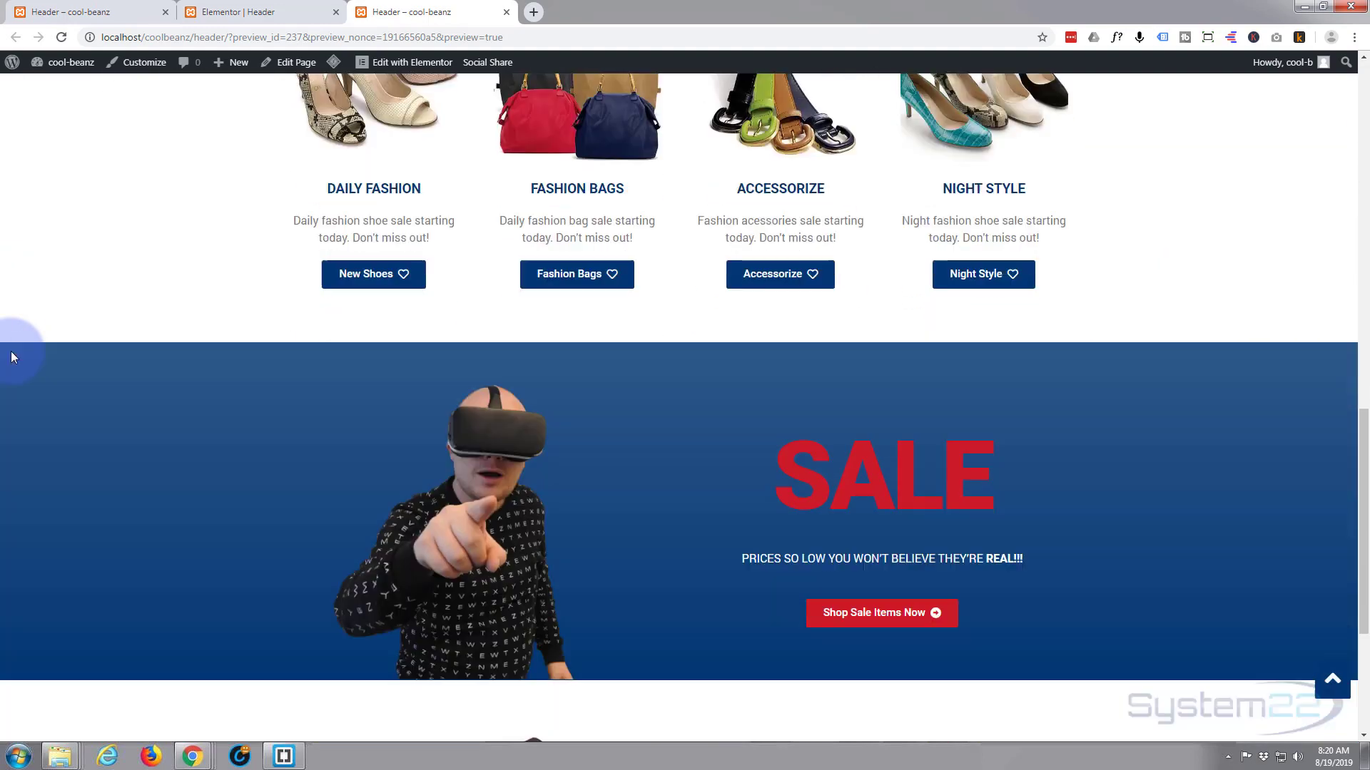